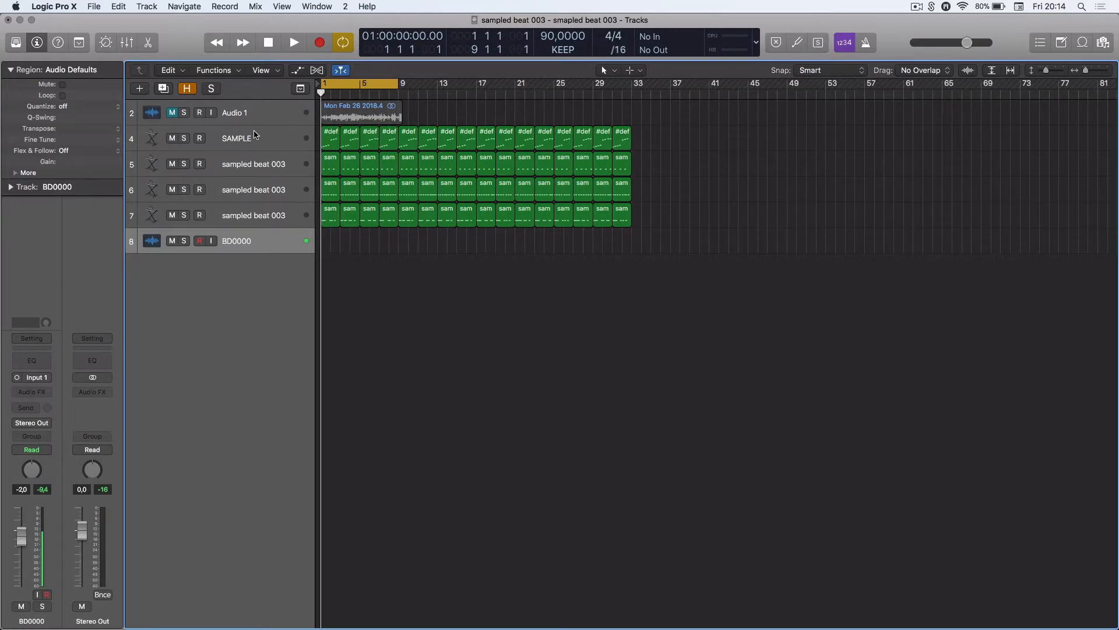
Select the Audio 1 track and solo it
click(241, 120)
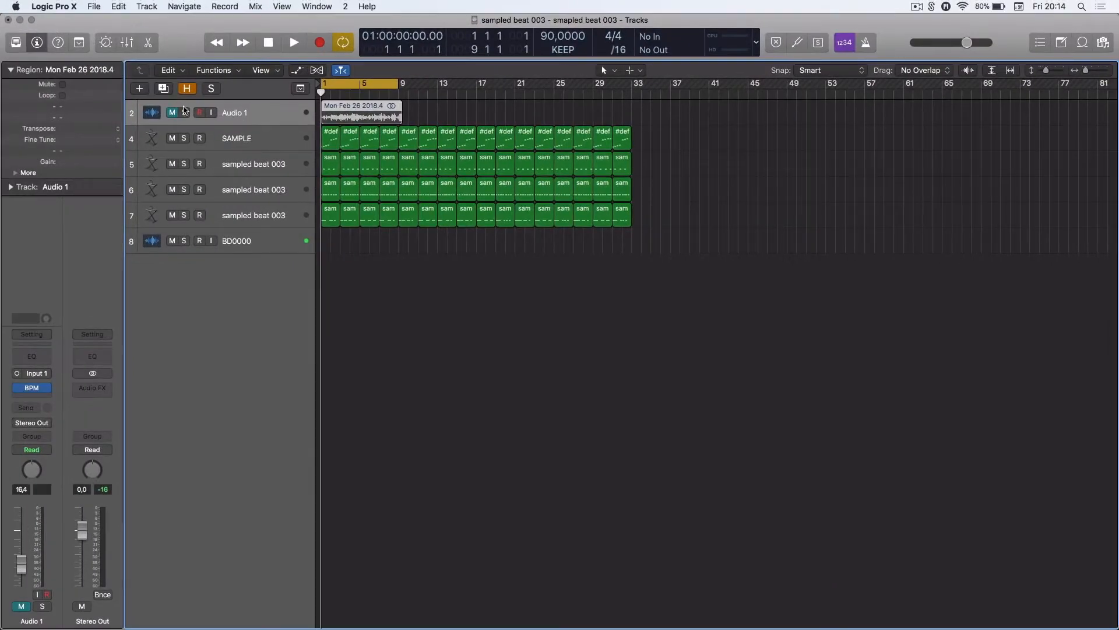
click(184, 113)
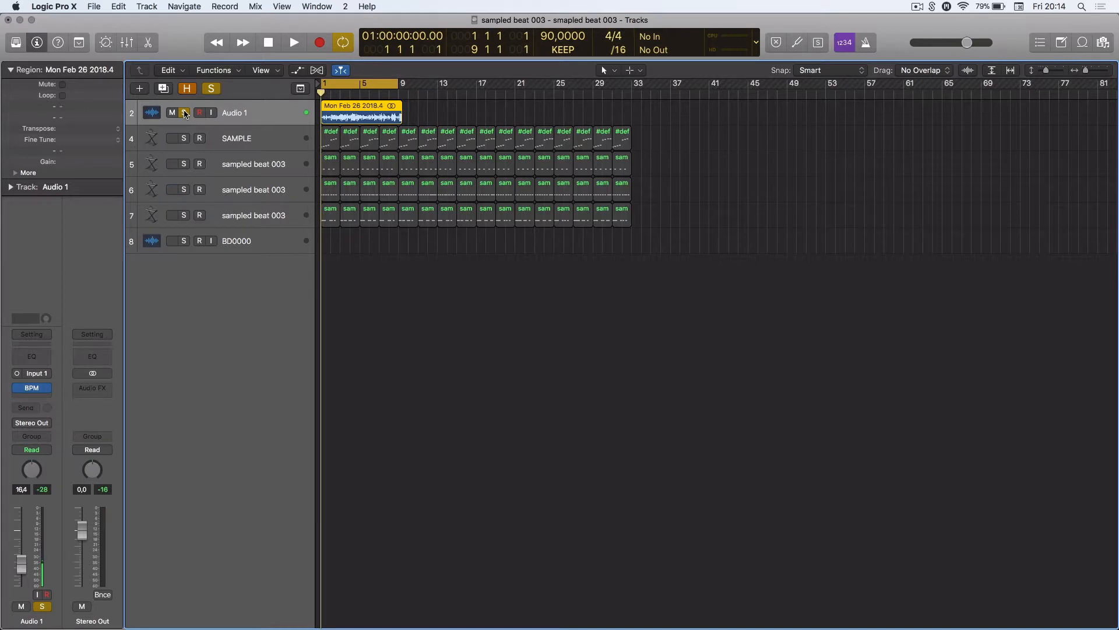
click(185, 113)
Listen to the opening bars of the soloed Audio 1 sample several times, returning the playhead to the project start
key(space)
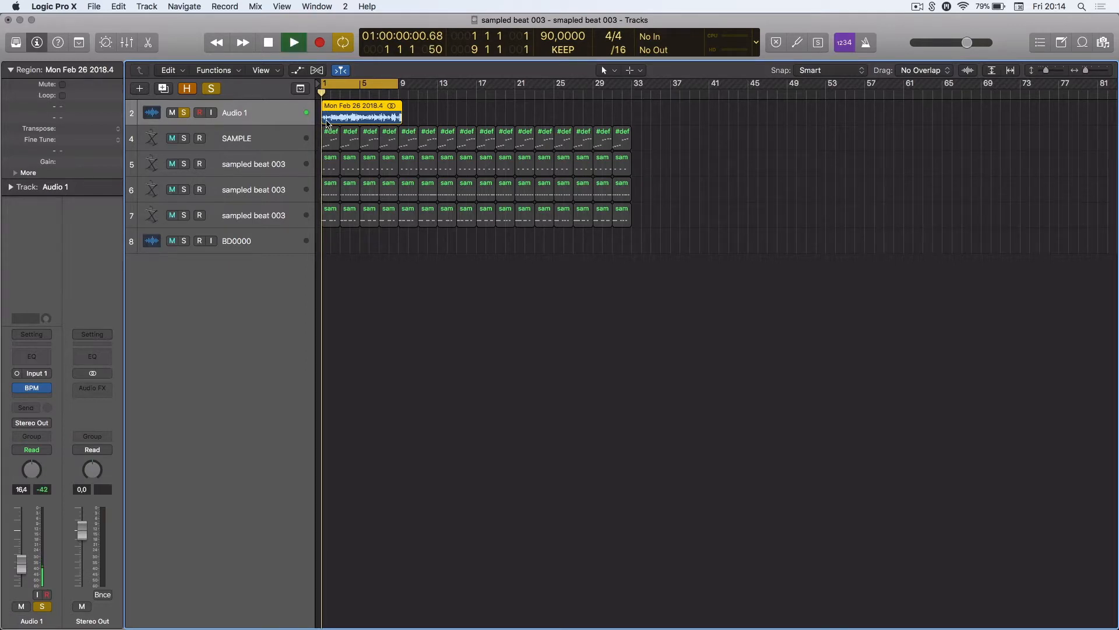
key(space)
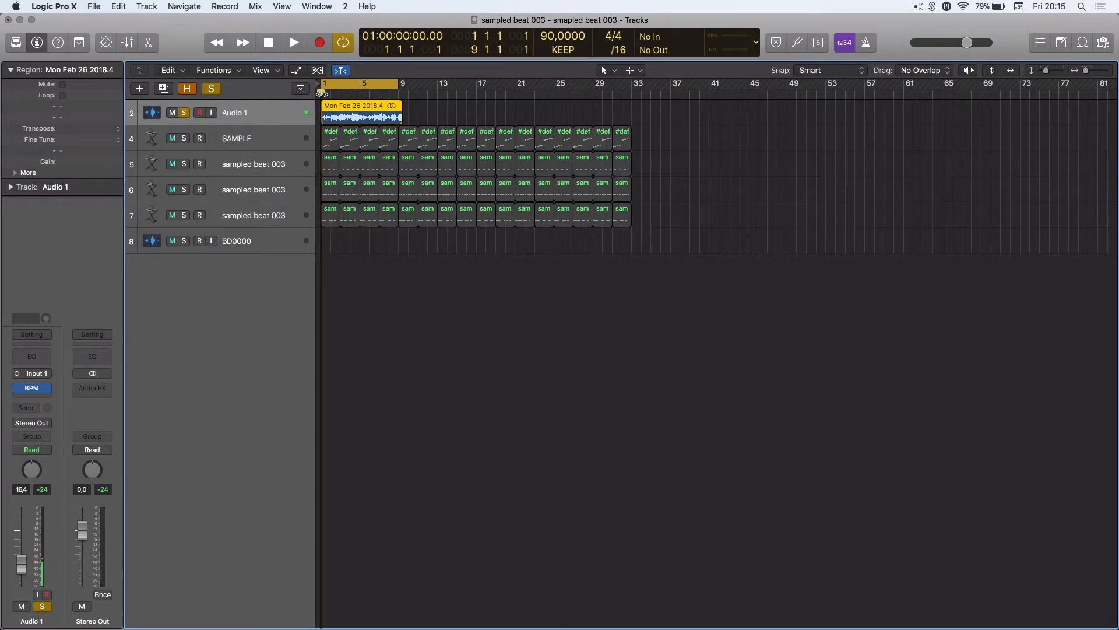
key(space)
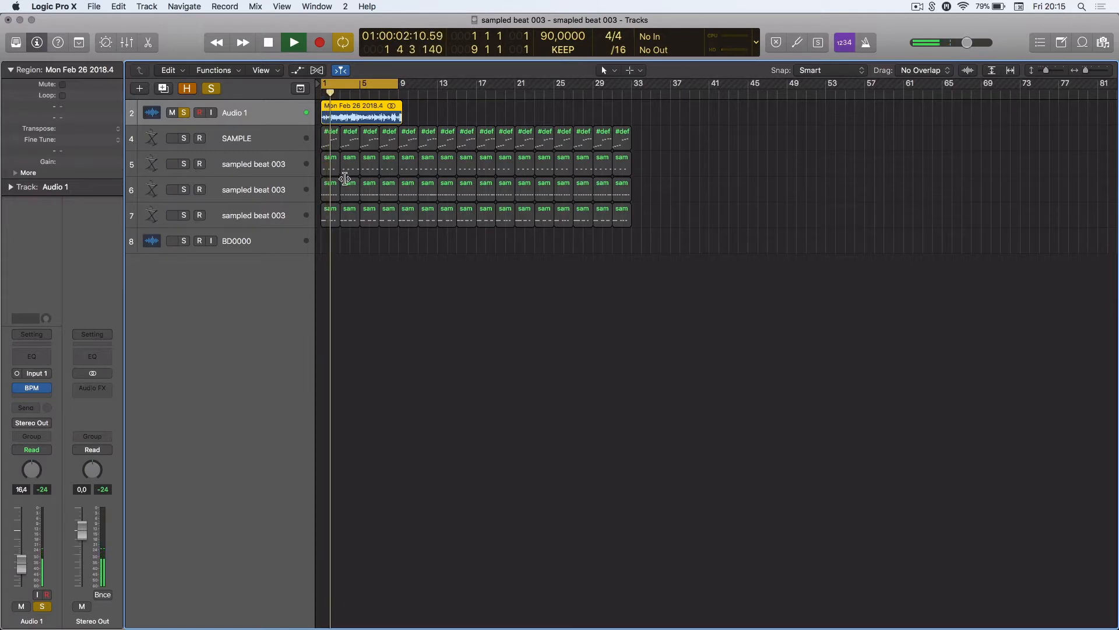
key(space)
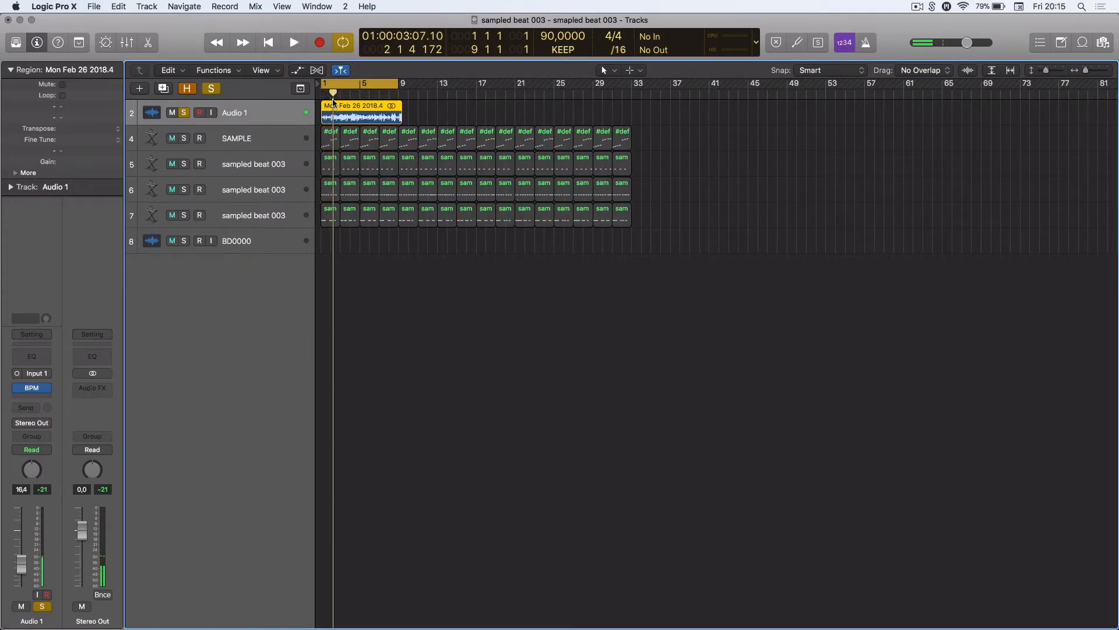
key(Return)
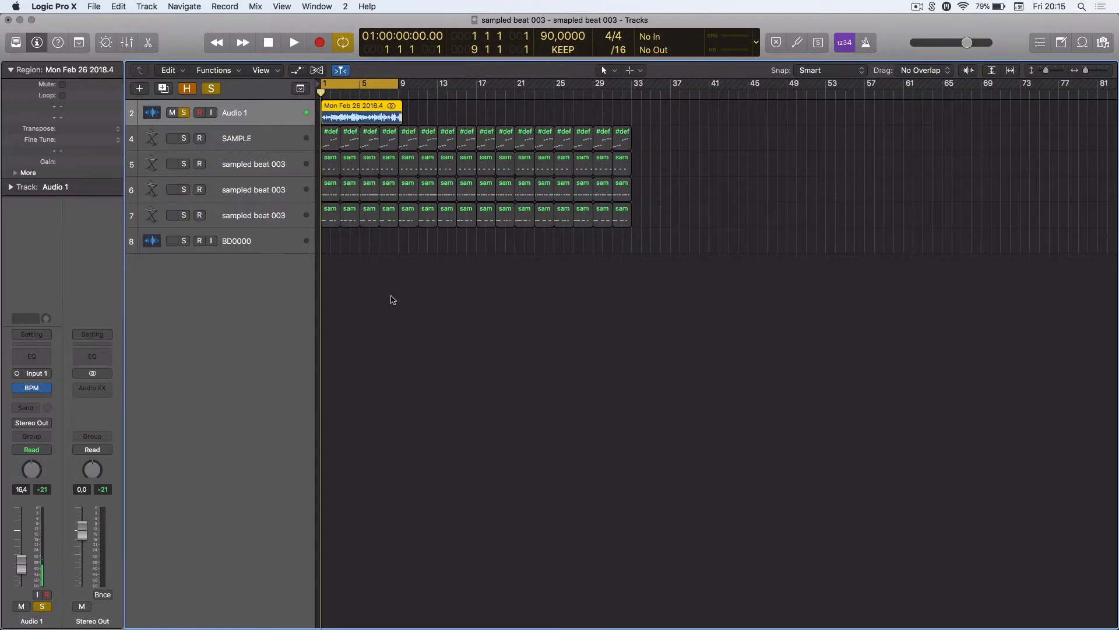
key(space)
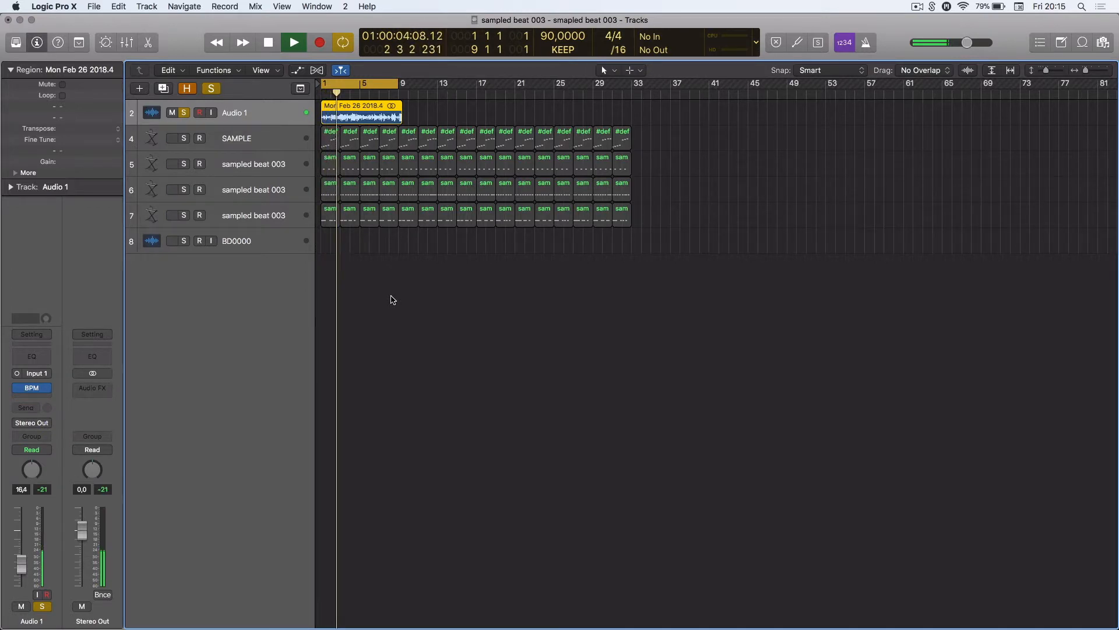
key(space)
drag(344, 93, 319, 93)
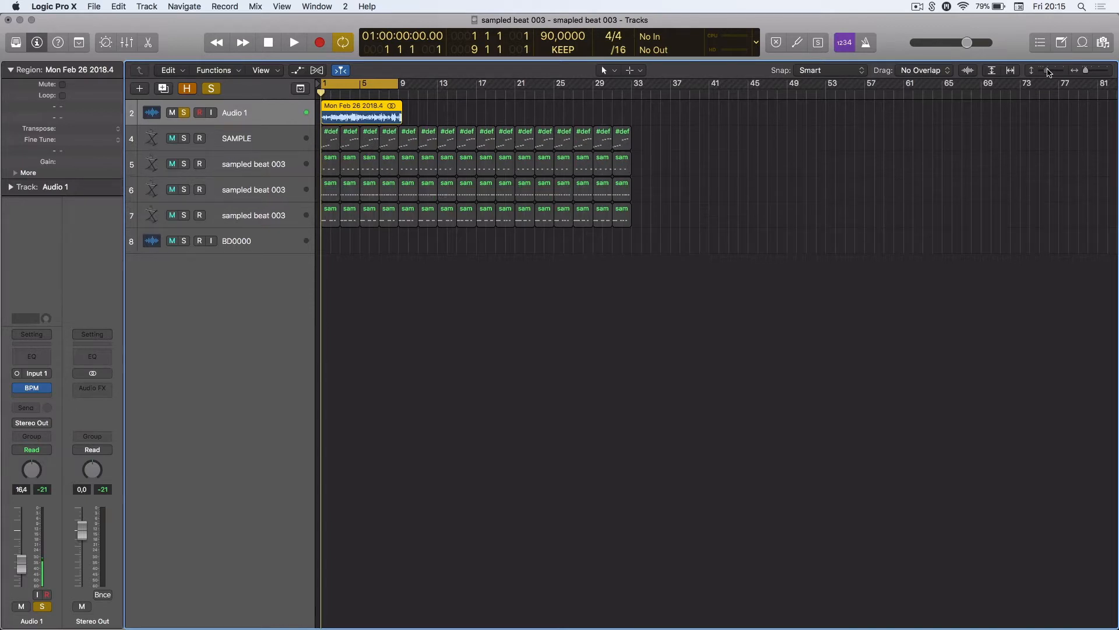
Increase the vertical track zoom for taller waveforms and select the SAMPLE track
drag(1048, 71, 1051, 71)
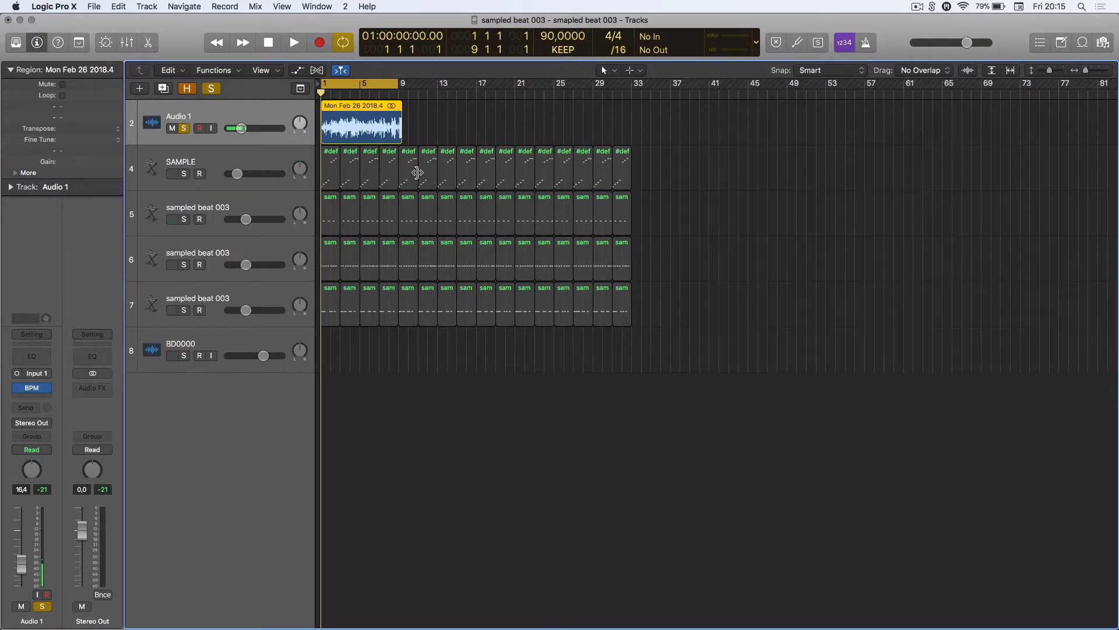
click(208, 165)
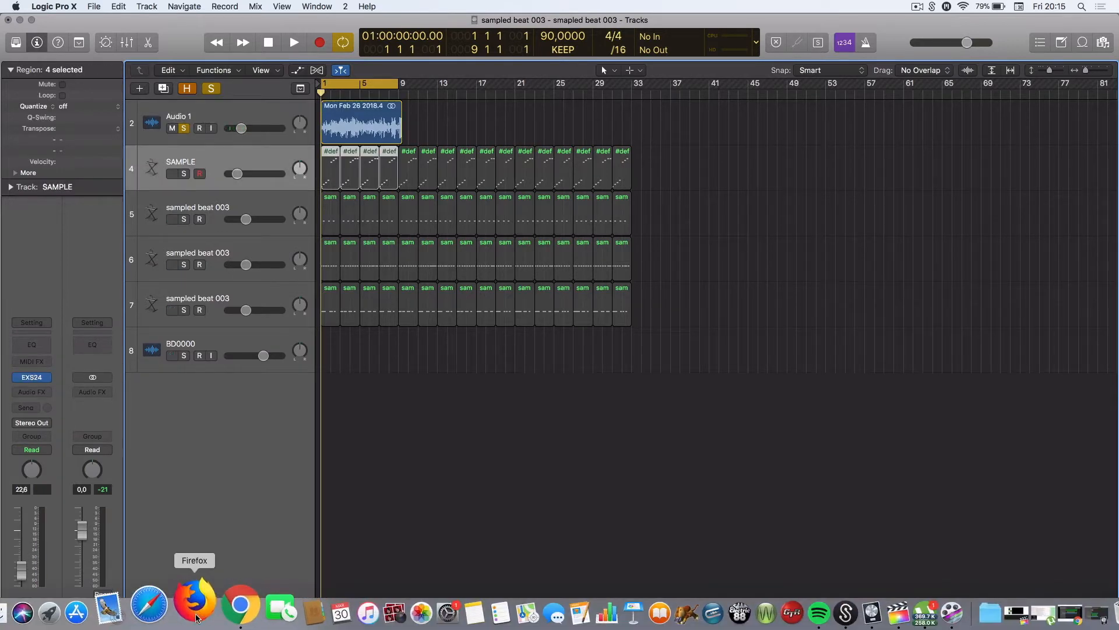
Switch to Chrome, open YouTube from the new tab page and look over its recommended videos
click(196, 617)
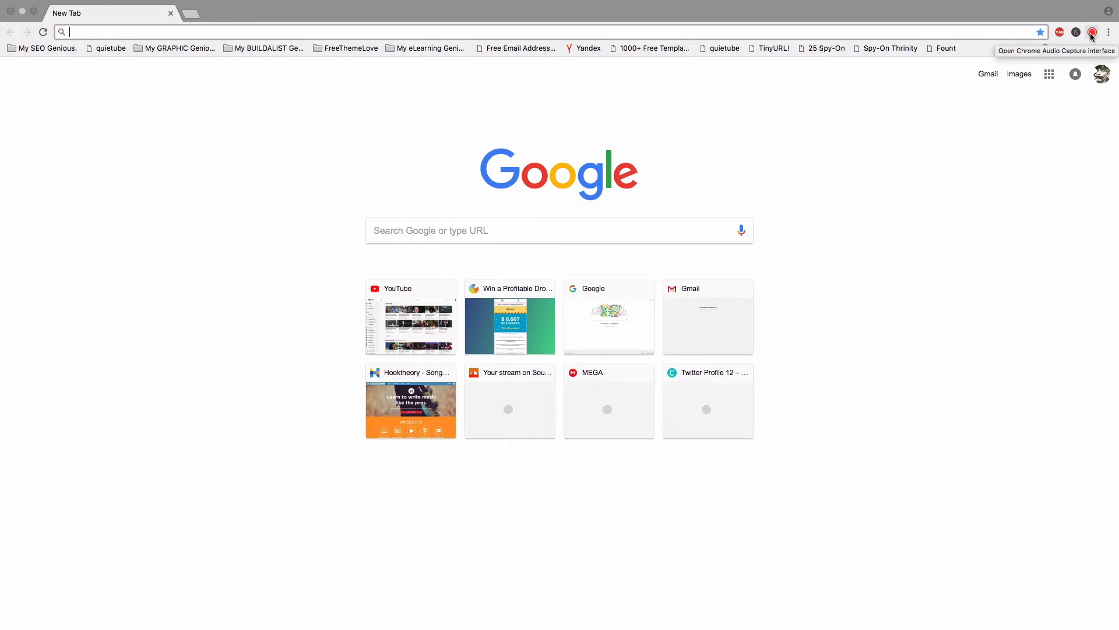
click(424, 308)
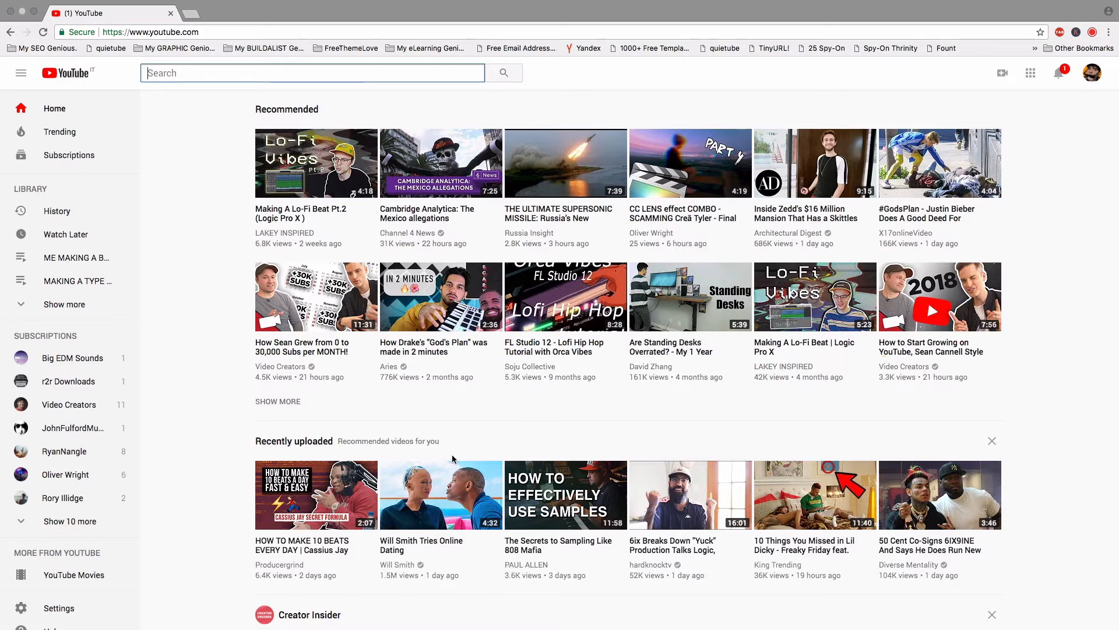
mouse_move(432, 494)
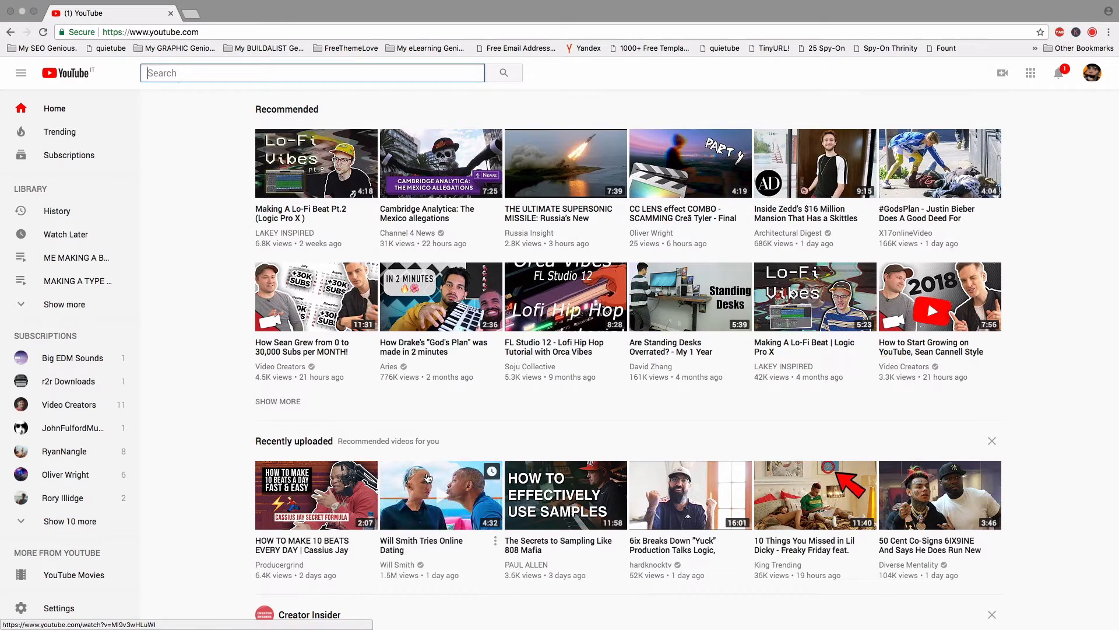
scroll(433, 430, down, 1)
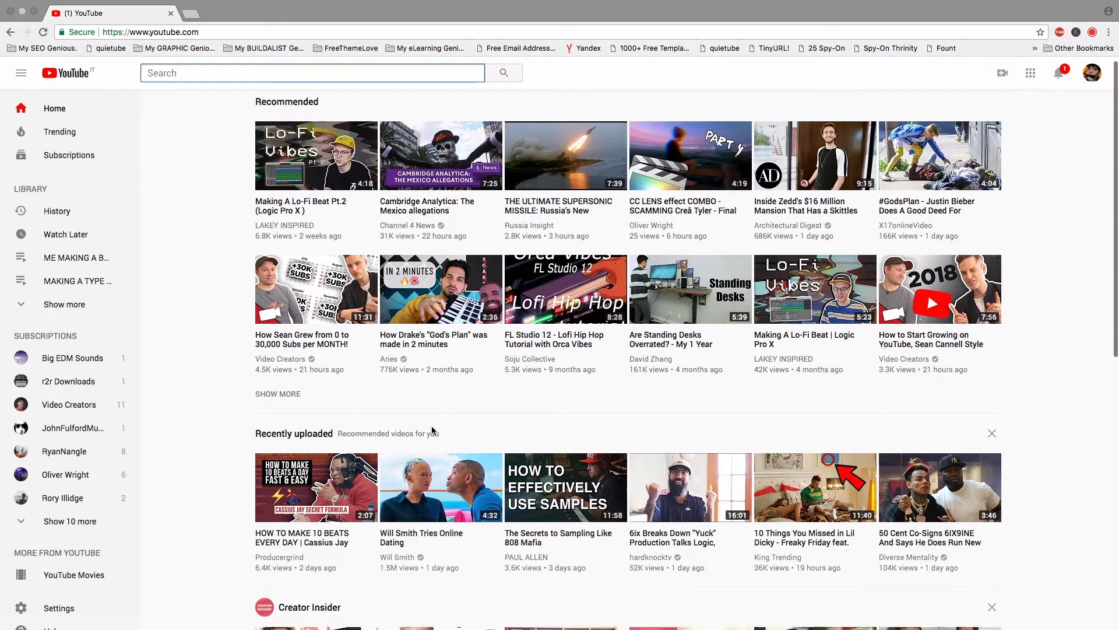
scroll(432, 431, up, 1)
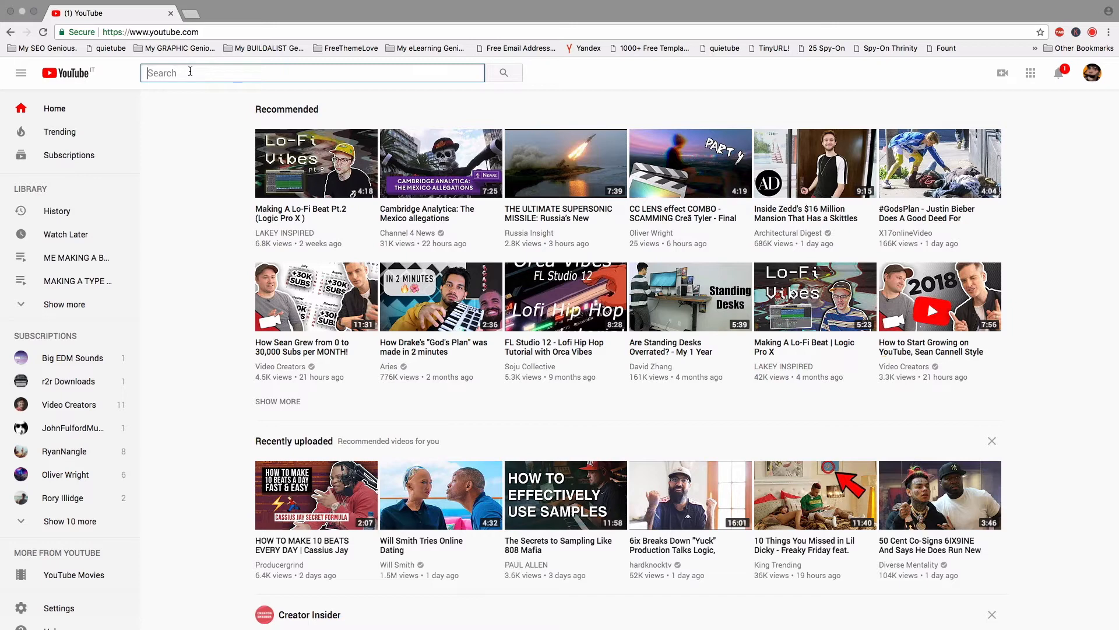
Search YouTube for "lo fi sample"
text(lo fi)
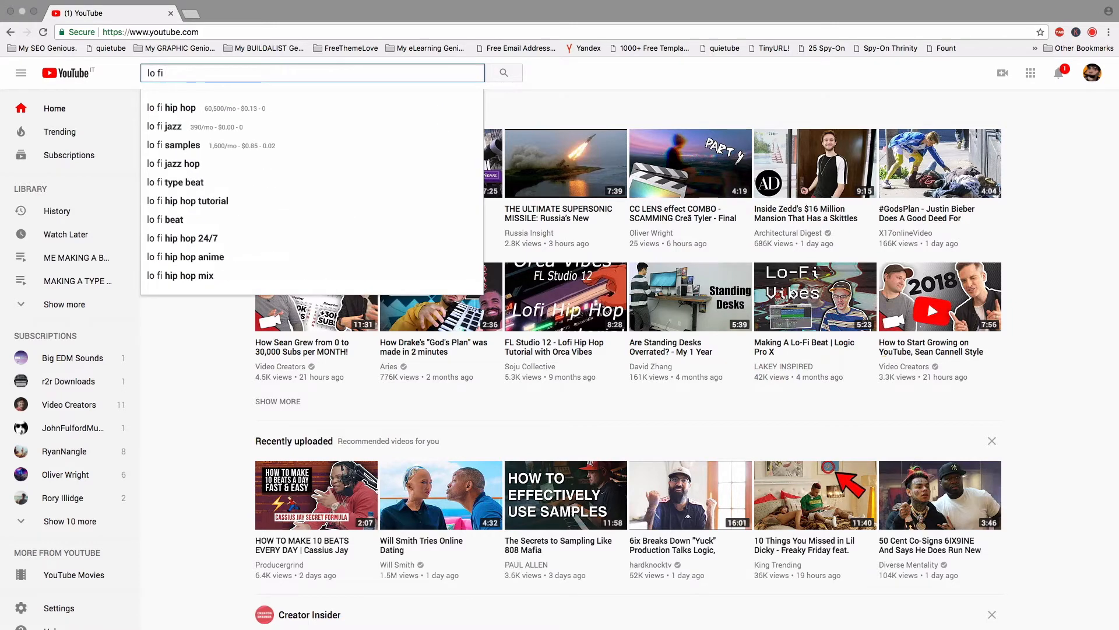
text( sample)
key(Return)
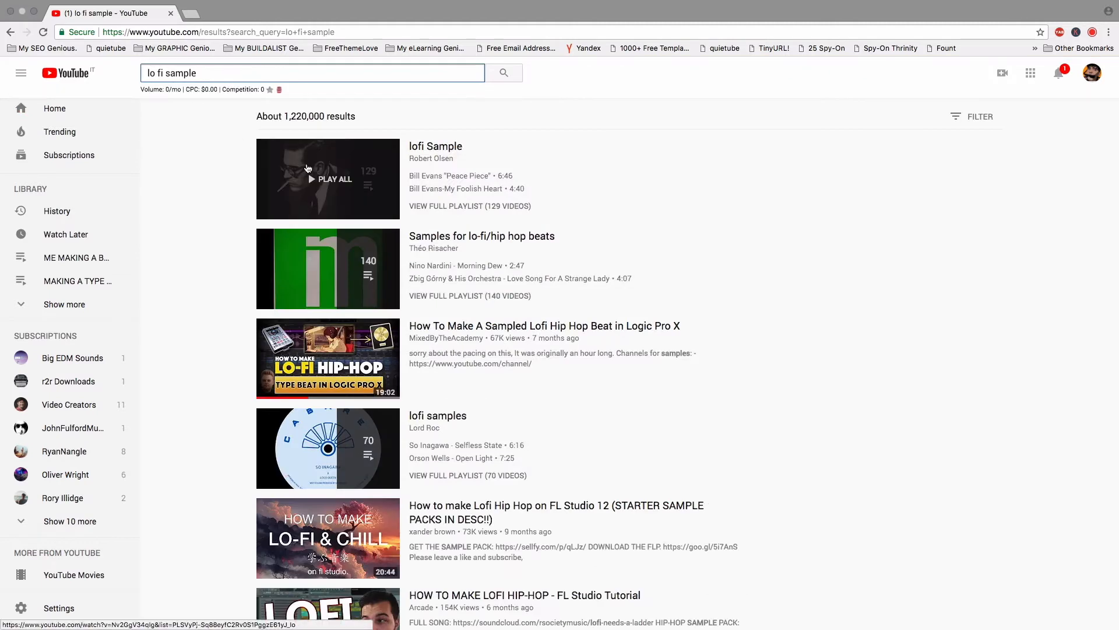
Open the "lofi Sample" playlist, pause its "Peace Piece" video and show the Chrome Audio Capture extension
click(308, 169)
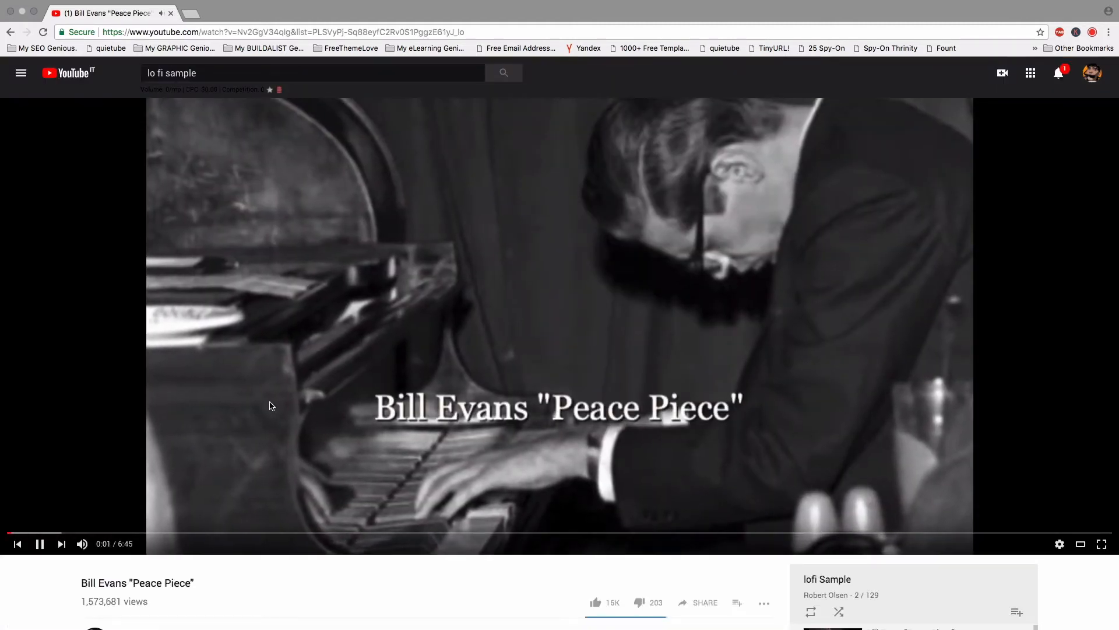
click(270, 405)
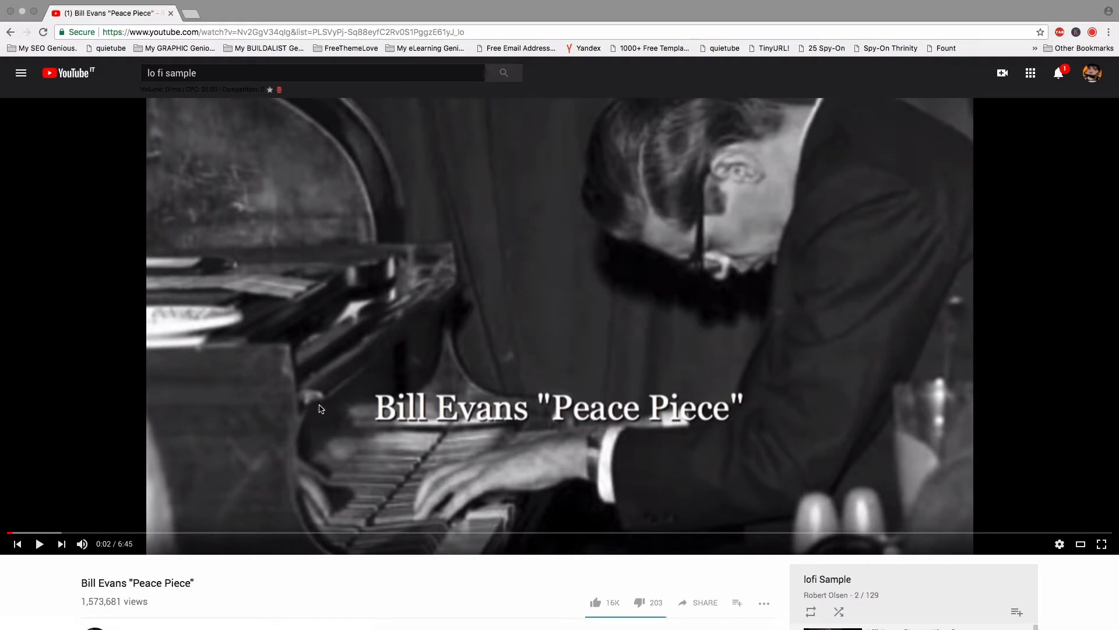
click(1091, 36)
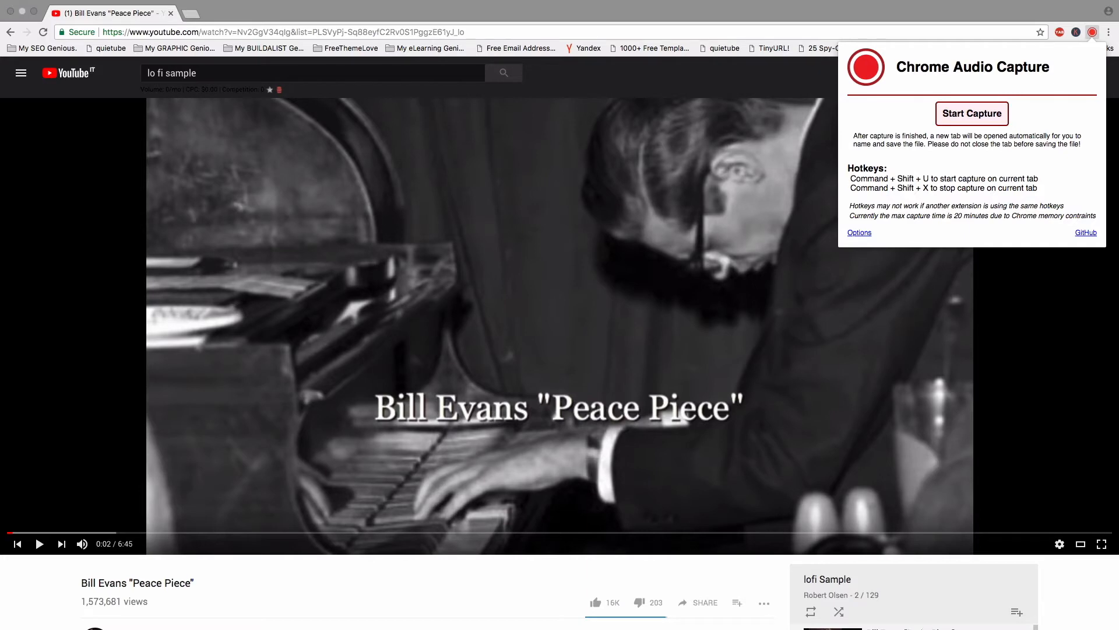
Switch to Logic Pro X and back to Chrome, and reopen the Chrome Audio Capture extension
mouse_move(955, 629)
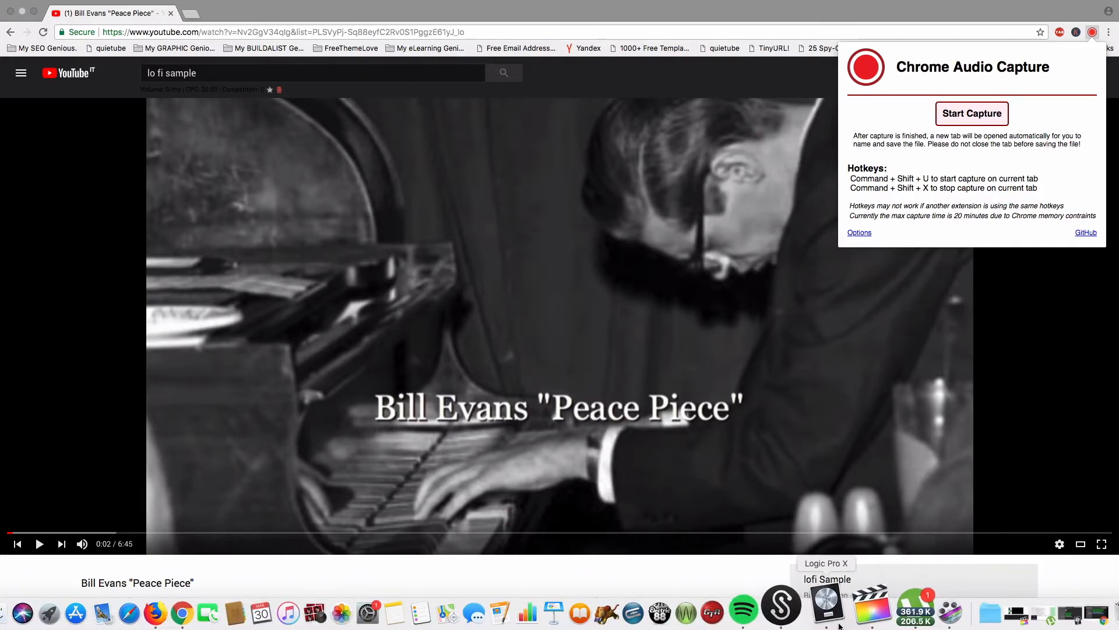
click(833, 618)
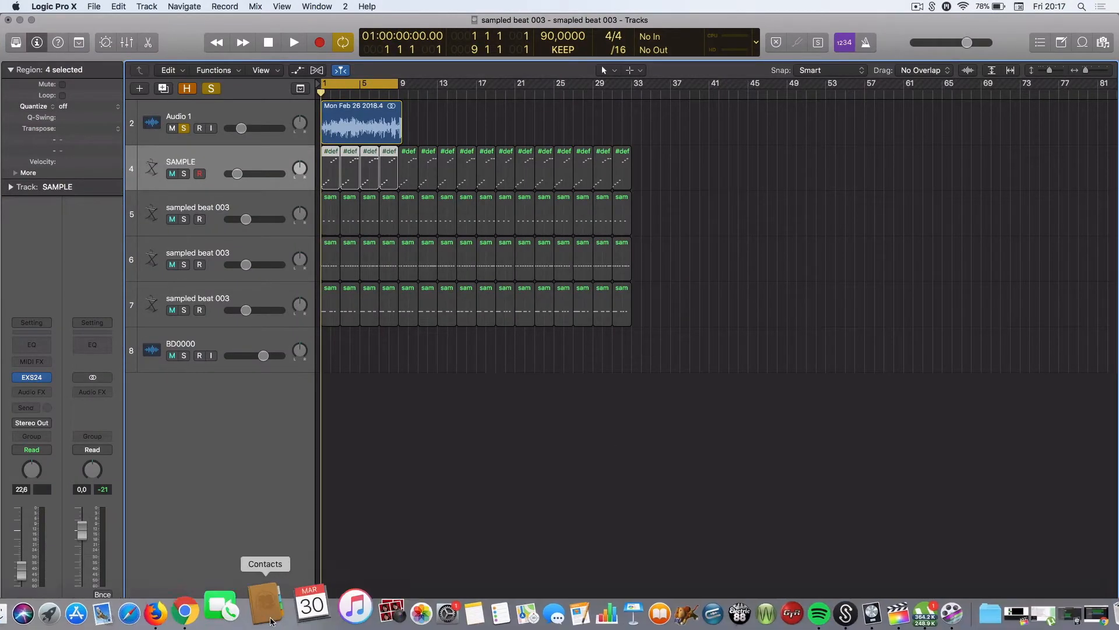
click(228, 603)
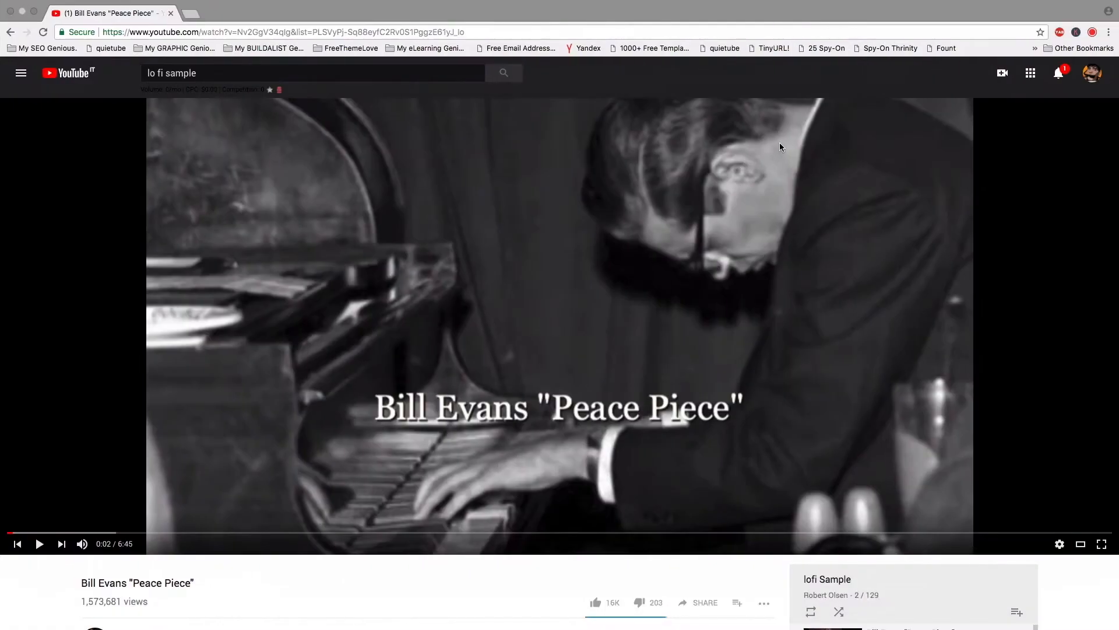
click(1092, 32)
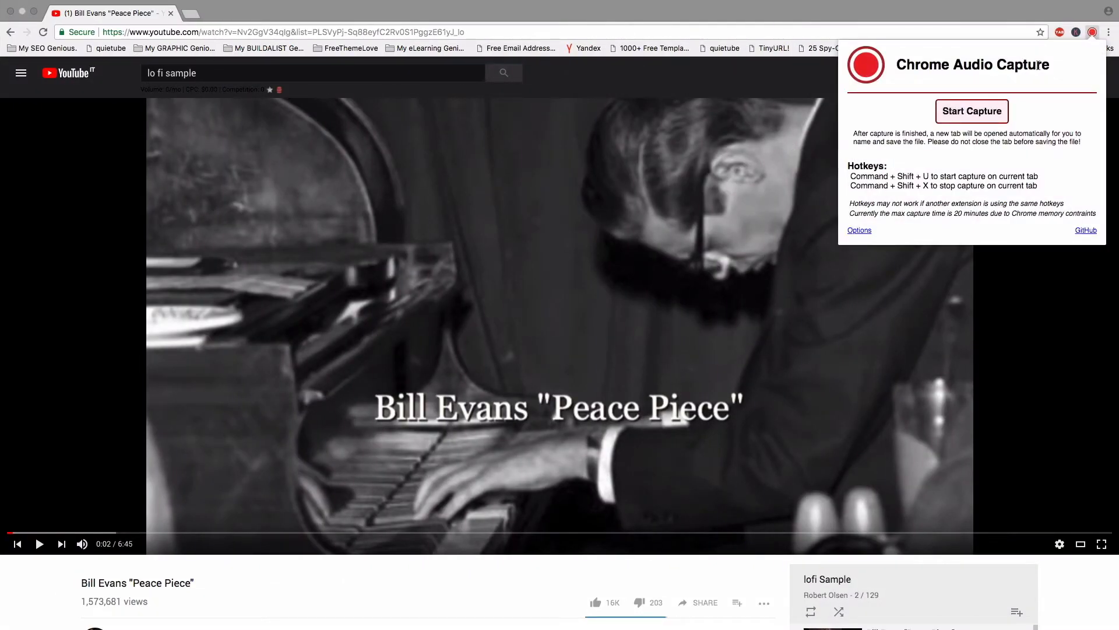
Switch to Logic Pro X, solo the SAMPLE track and unsolo Audio 1
mouse_move(286, 612)
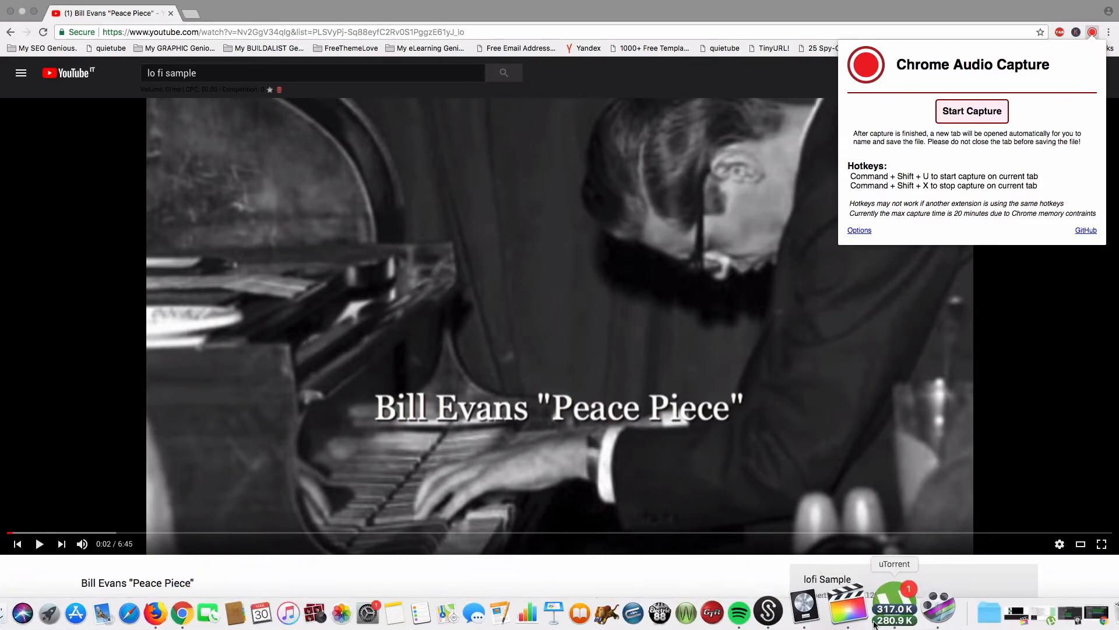
click(828, 608)
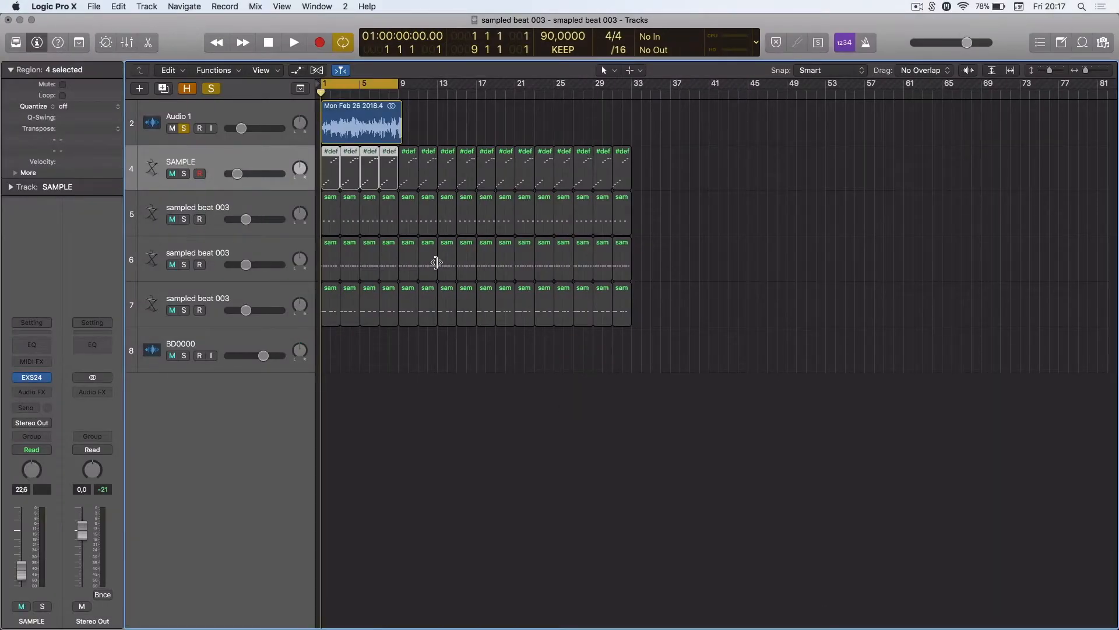
click(184, 169)
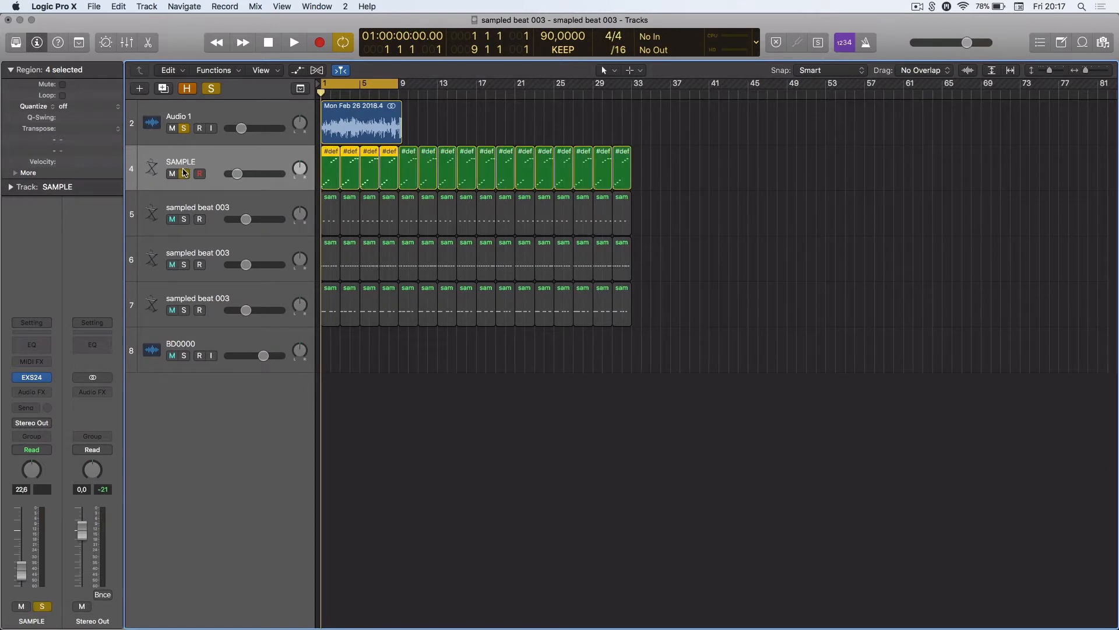
click(184, 129)
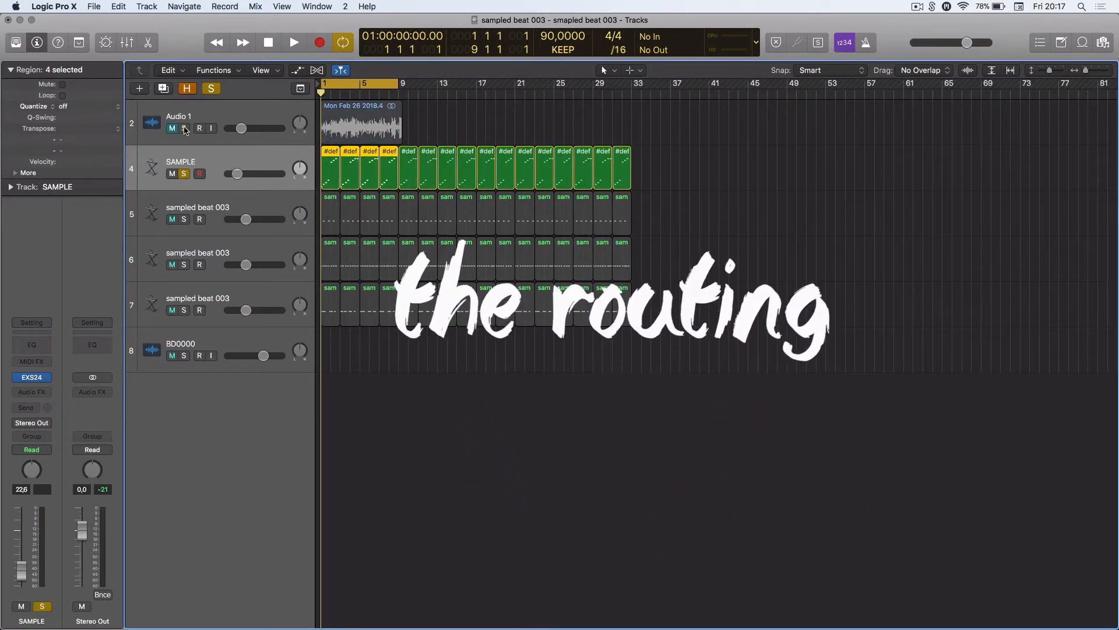
Open the SAMPLE track's EXS24 sampler, examine the chopped zones in its instrument editor, and close both windows
click(33, 379)
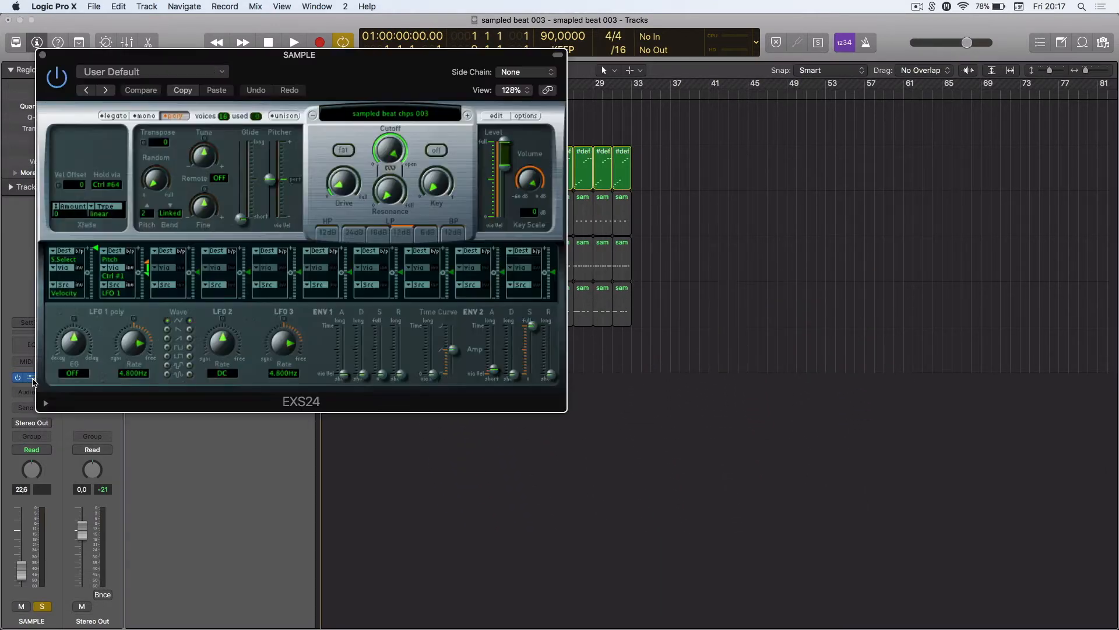
click(494, 116)
drag(509, 75, 542, 99)
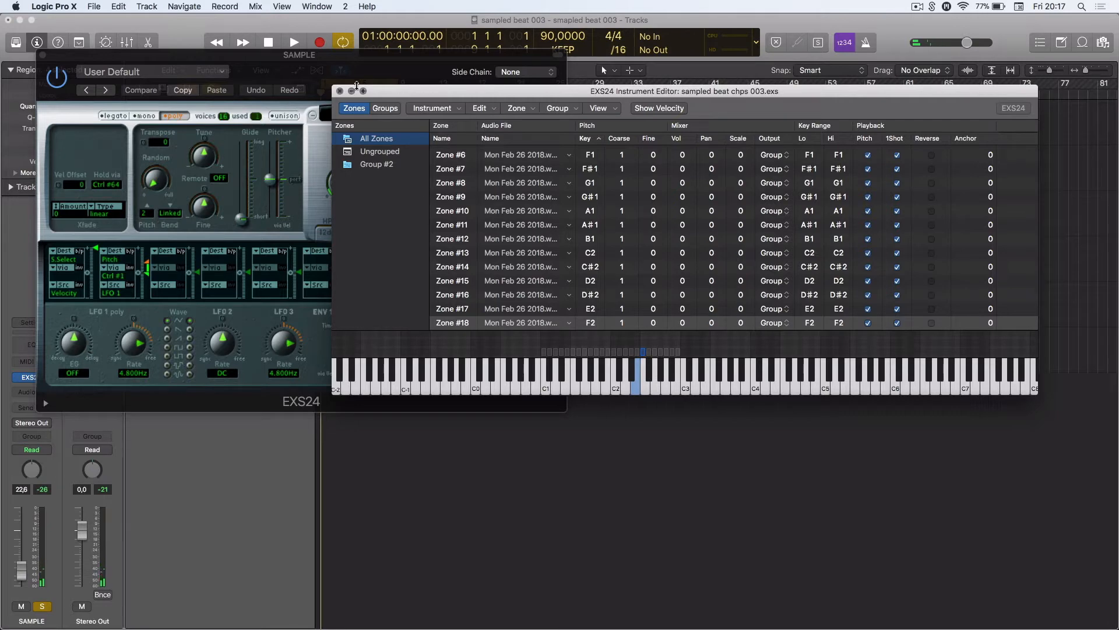
click(340, 91)
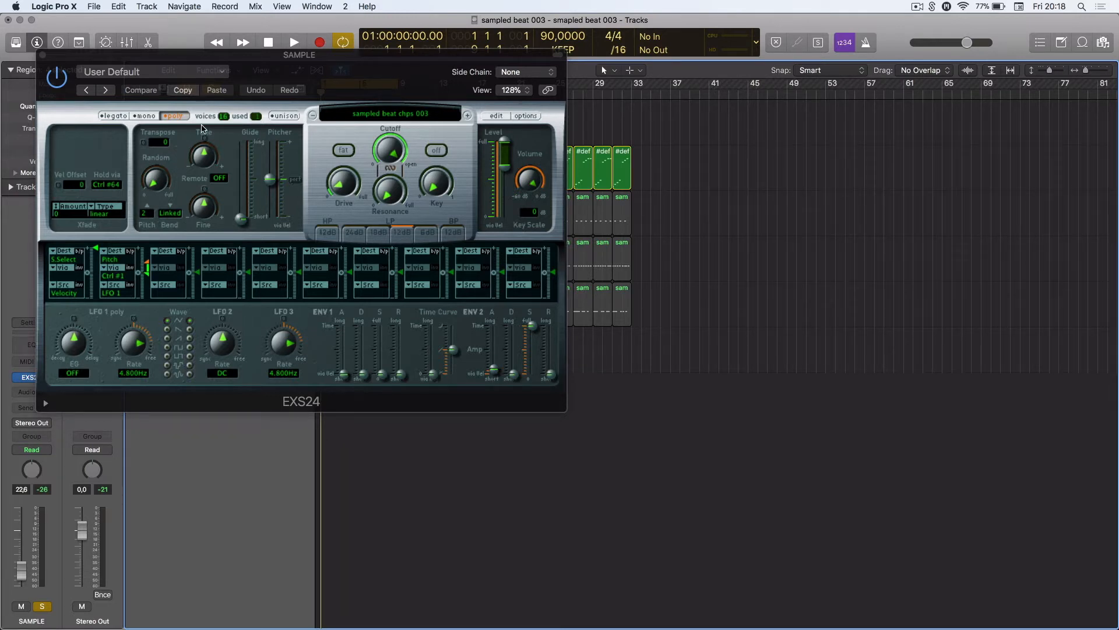
drag(189, 71, 510, 200)
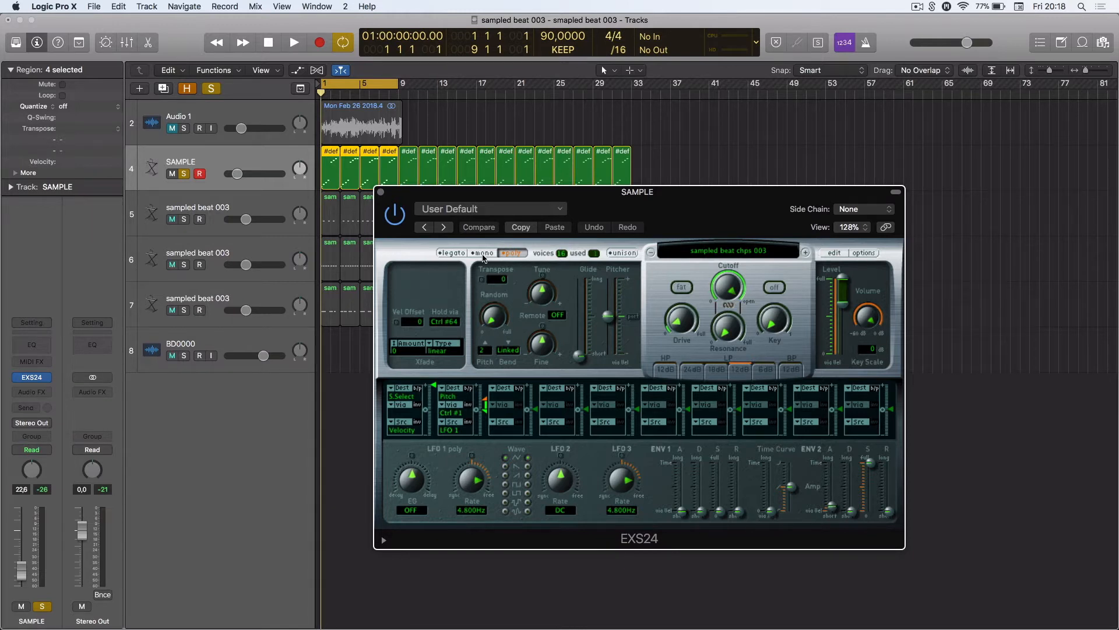
click(380, 192)
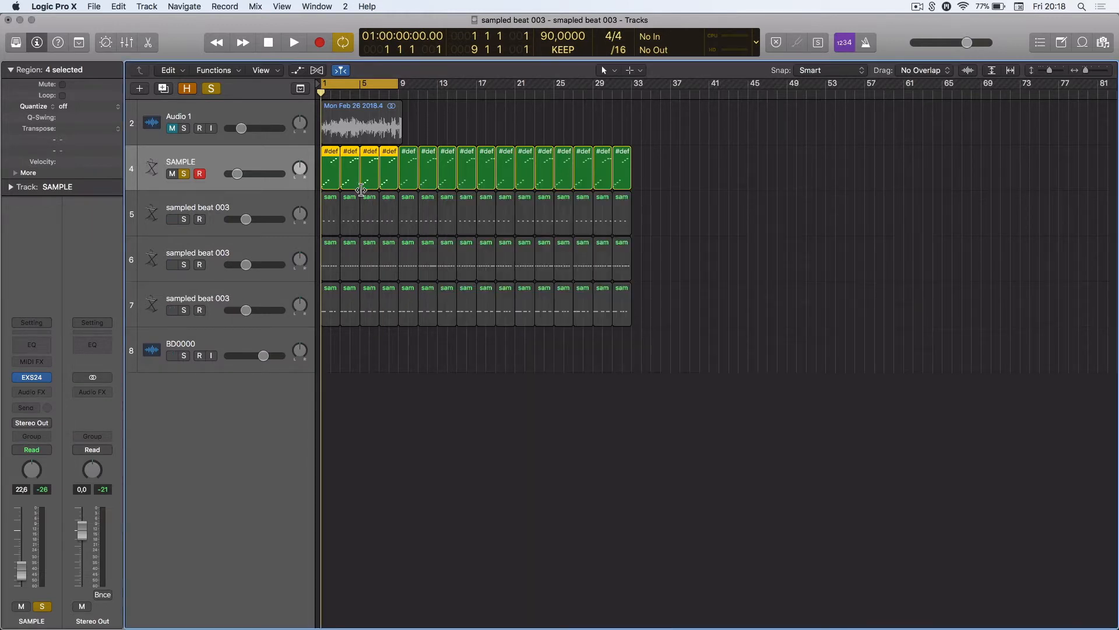
Play the soloed SAMPLE track twice from the start and return the playhead to bar 1
key(space)
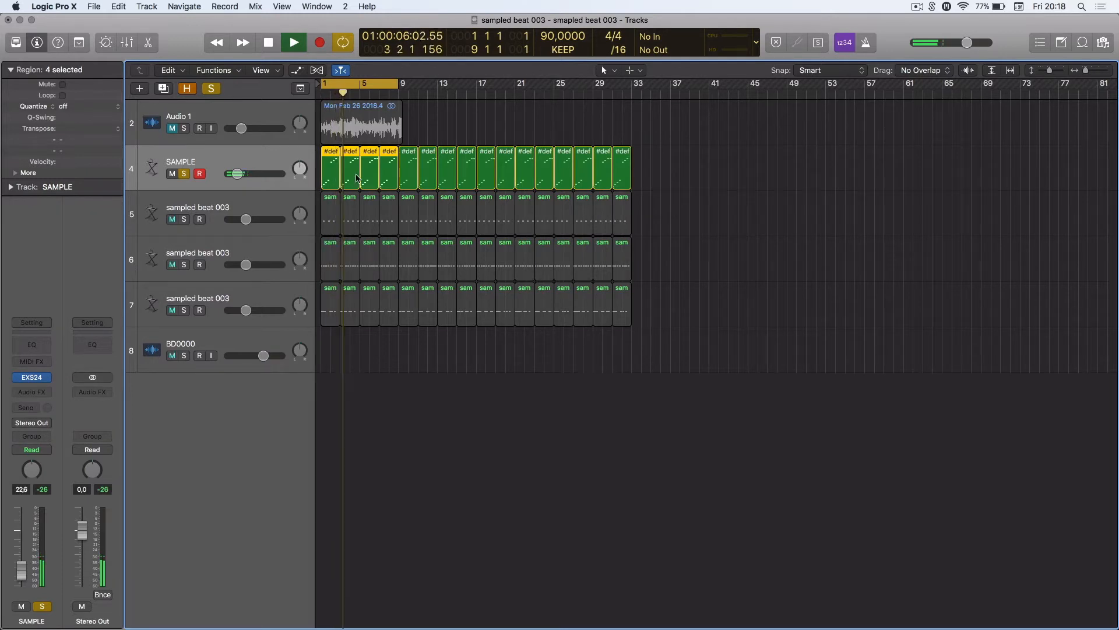
key(space)
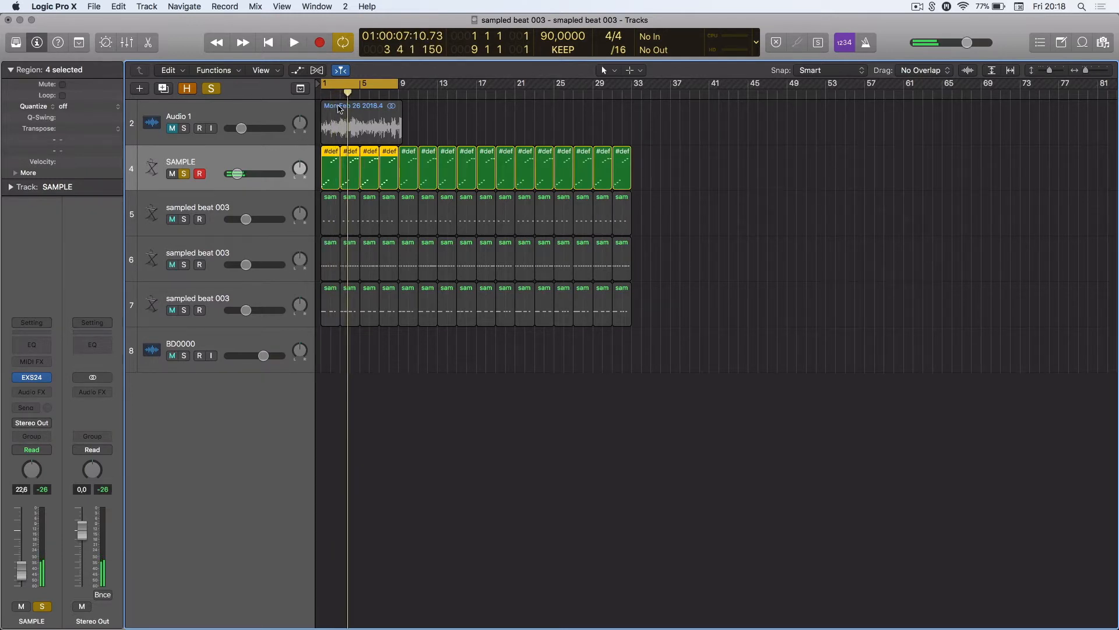
key(Return)
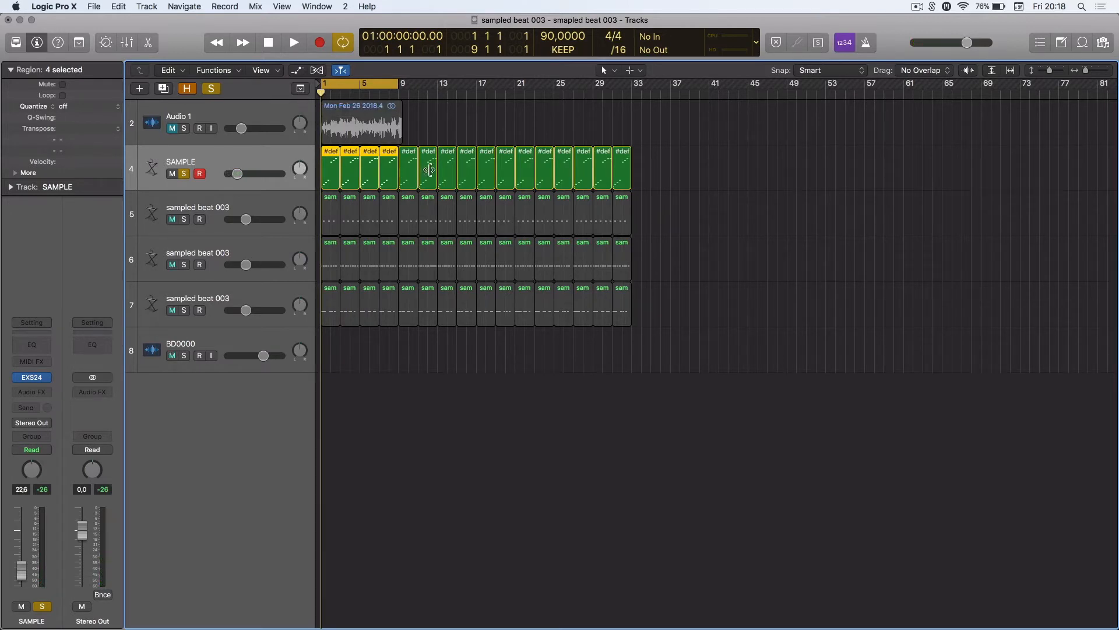
key(space)
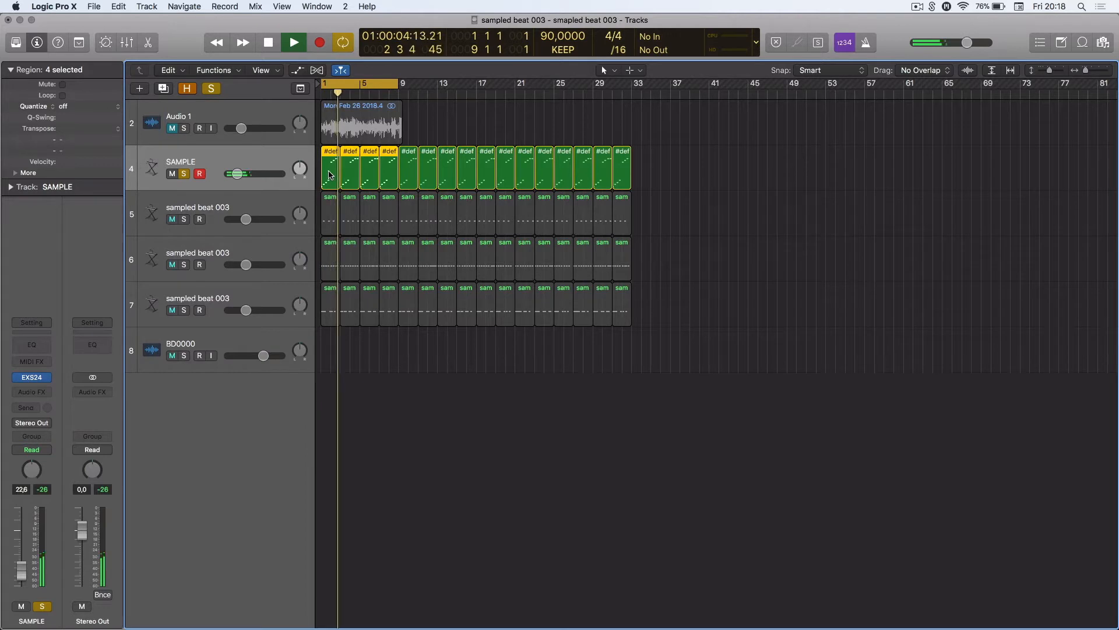
key(space)
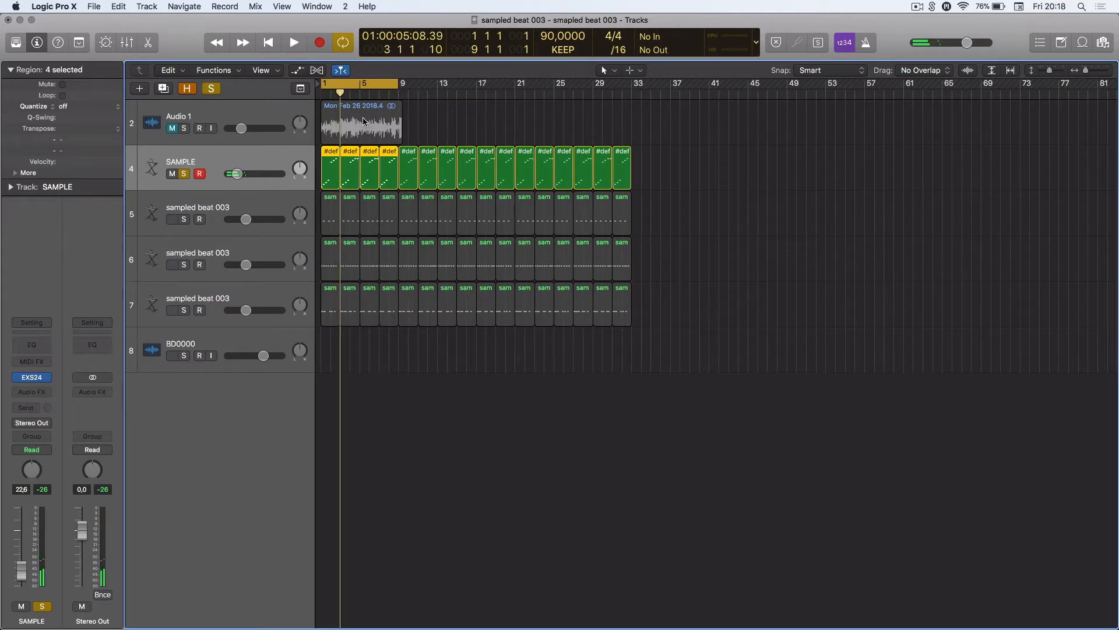
drag(341, 94, 321, 97)
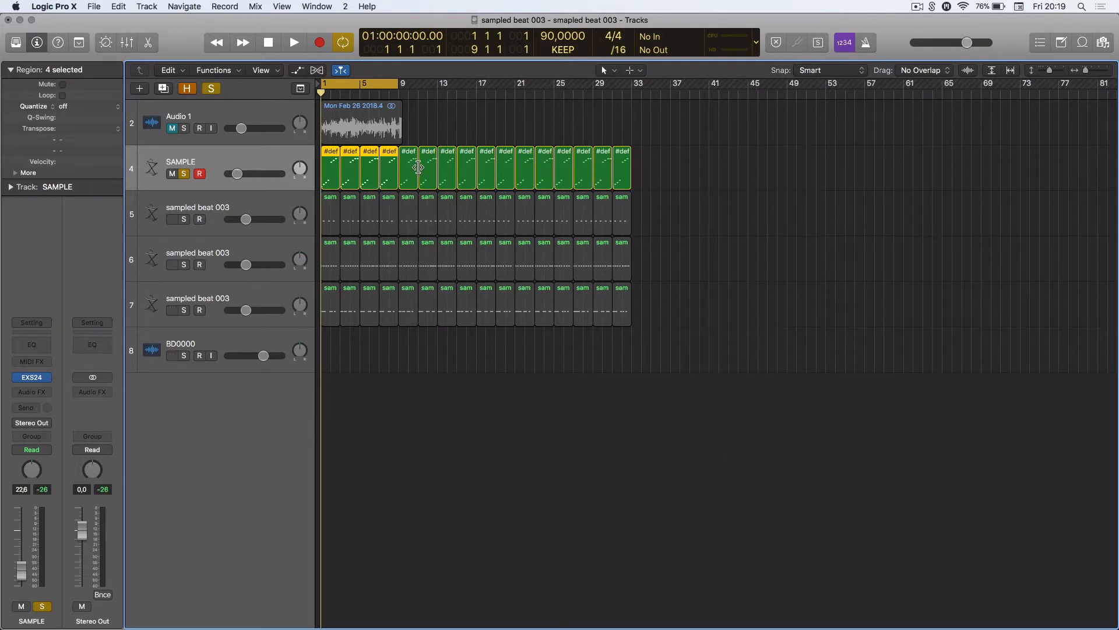
Switch to the arranged project version with Intro, Verse and Chorus sections and examine its SAMPLE track's channel strip effects
mouse_move(1062, 617)
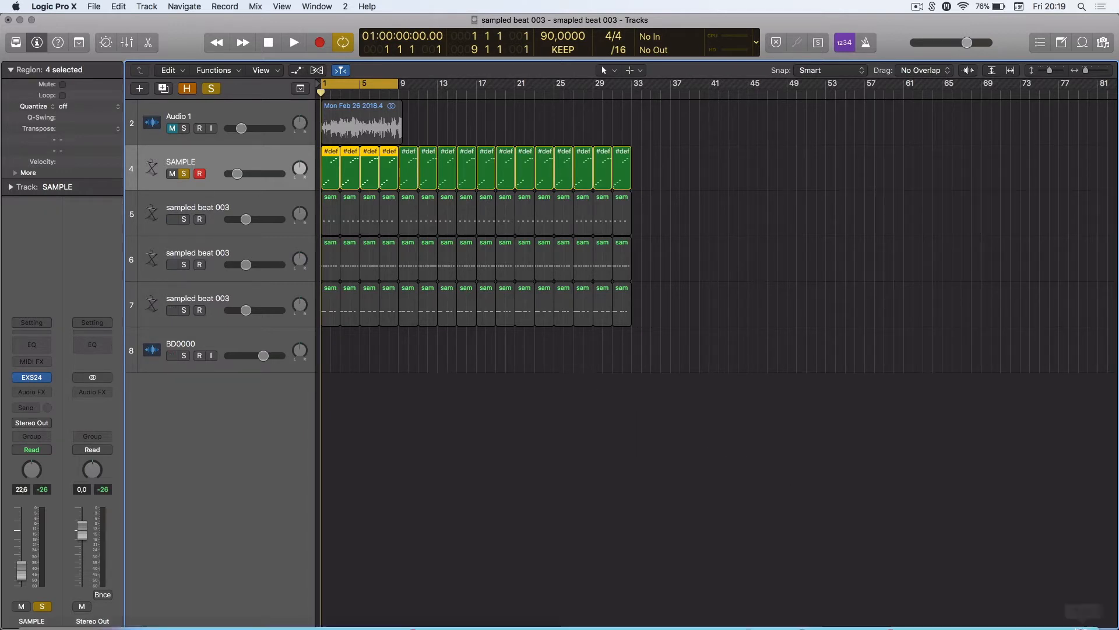
click(1006, 612)
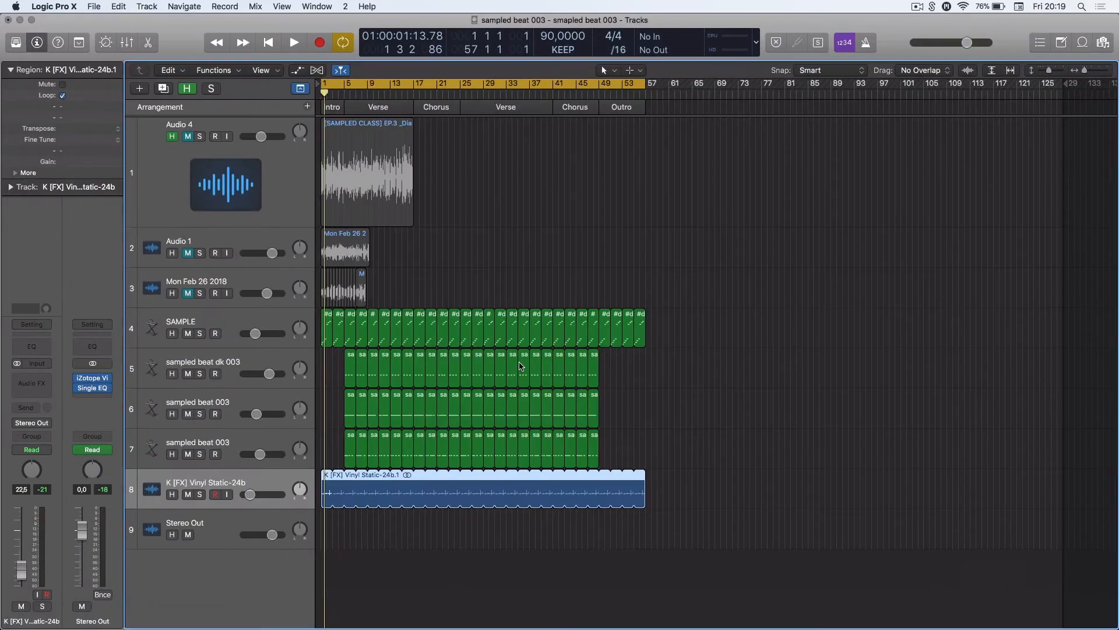
click(227, 315)
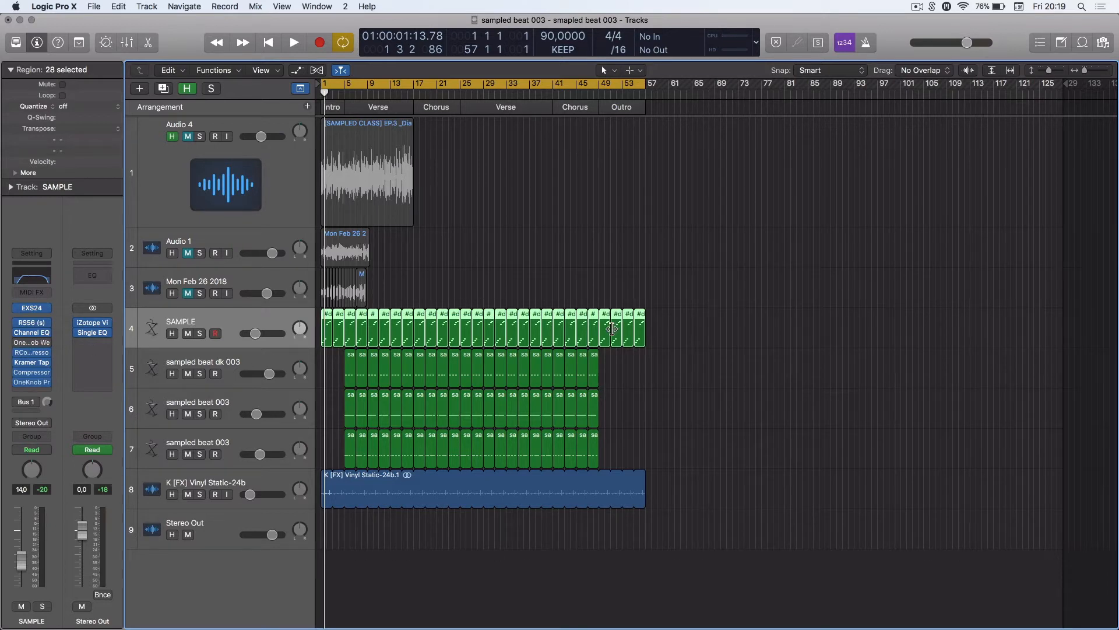
click(215, 334)
click(215, 333)
mouse_move(29, 324)
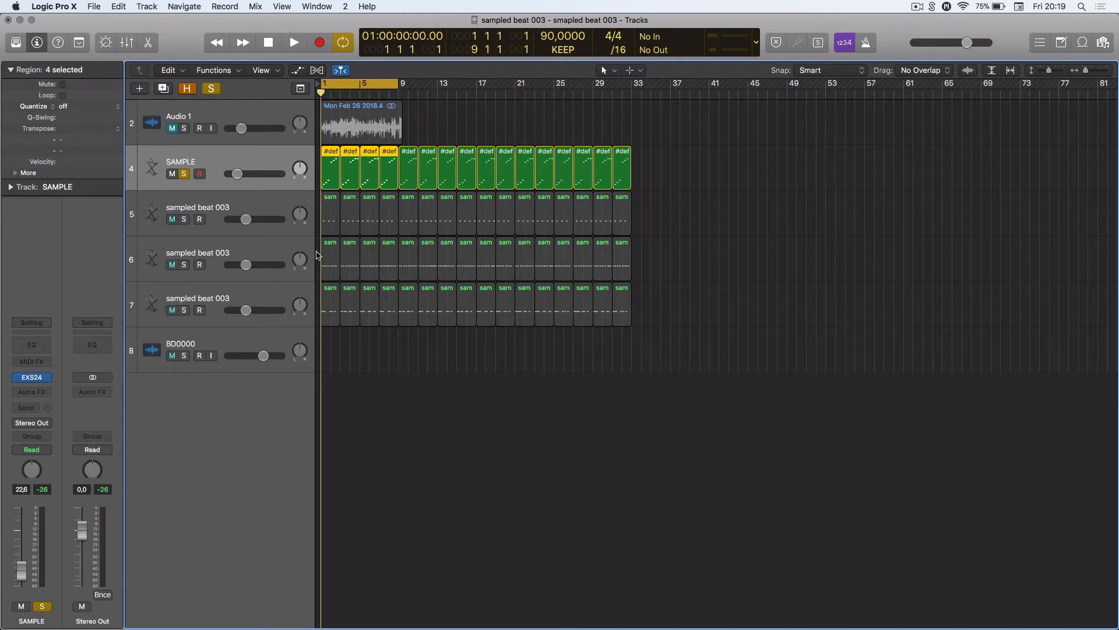
Select sampled beat 003 on track 5, play the project briefly, and return the playhead to bar 1
click(236, 206)
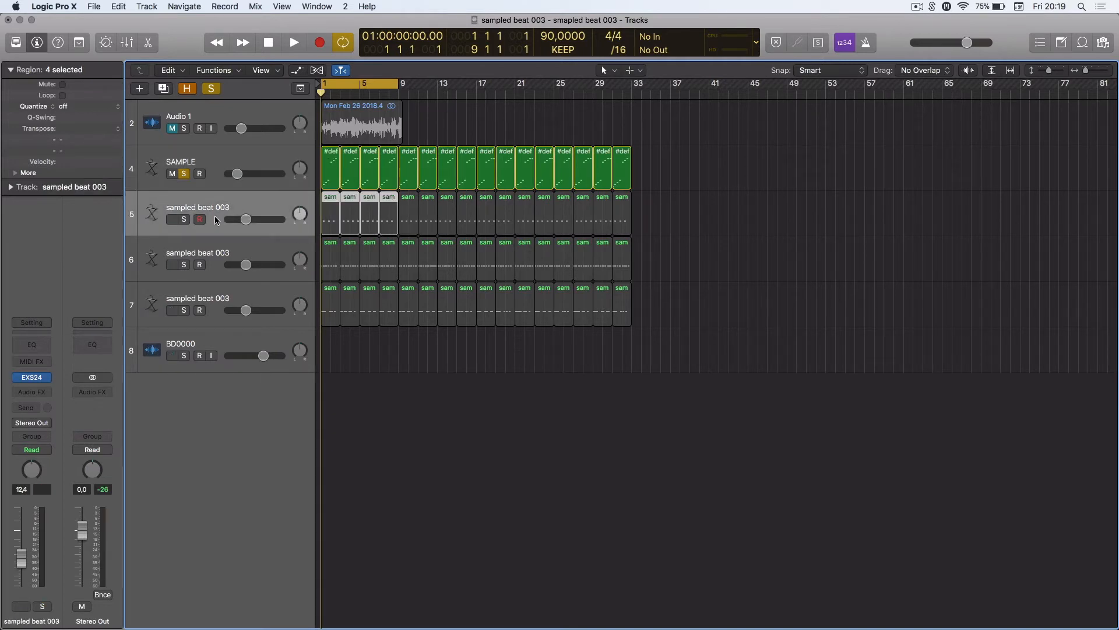
key(space)
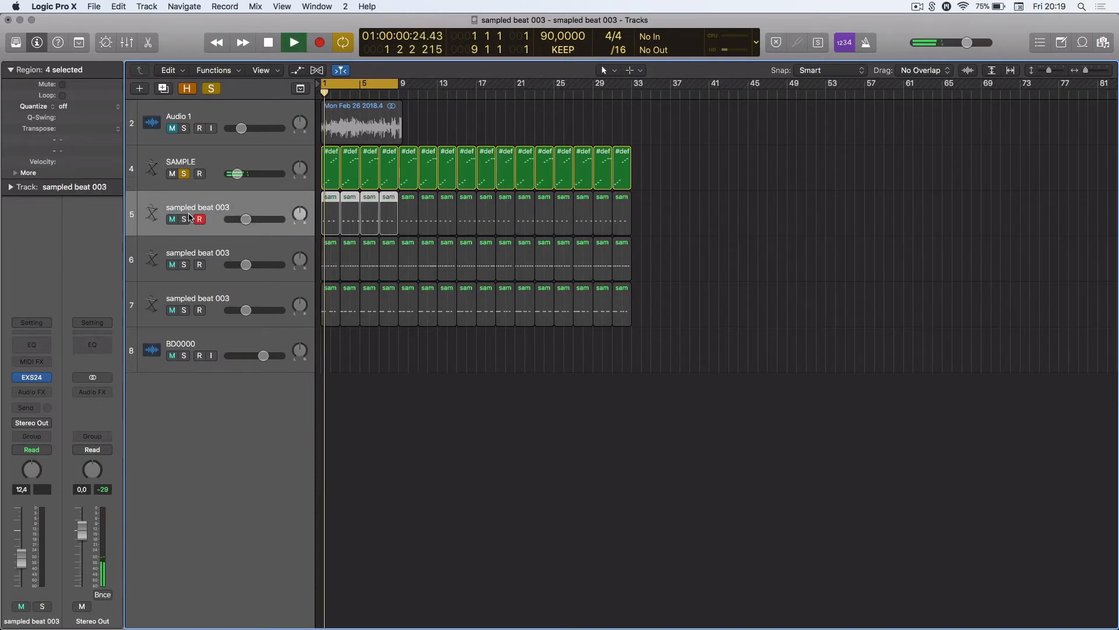
key(space)
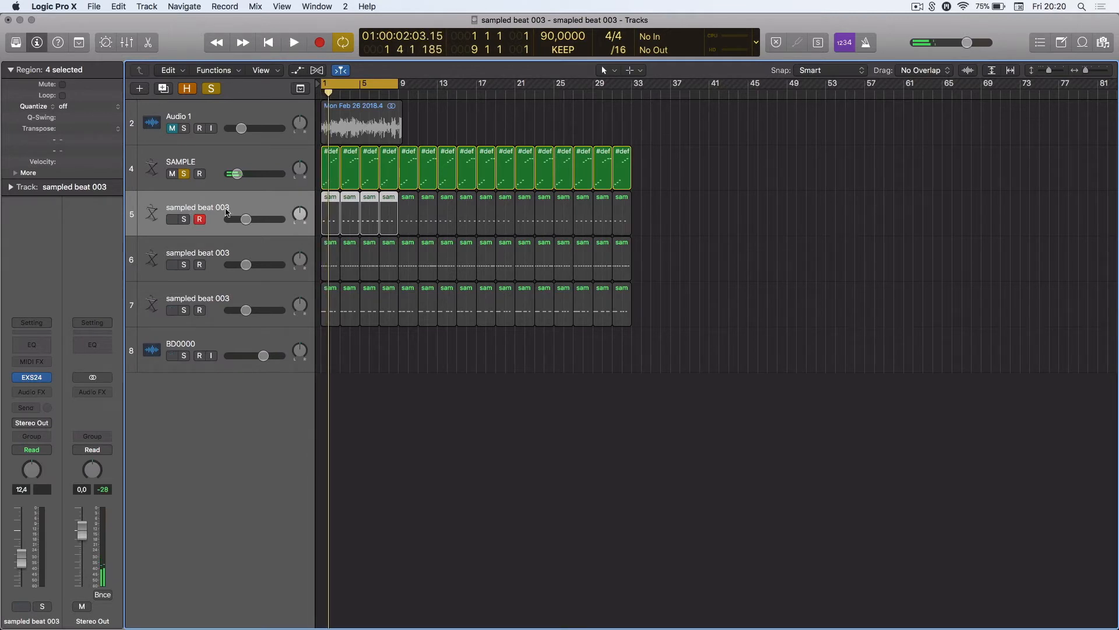
click(330, 92)
click(320, 93)
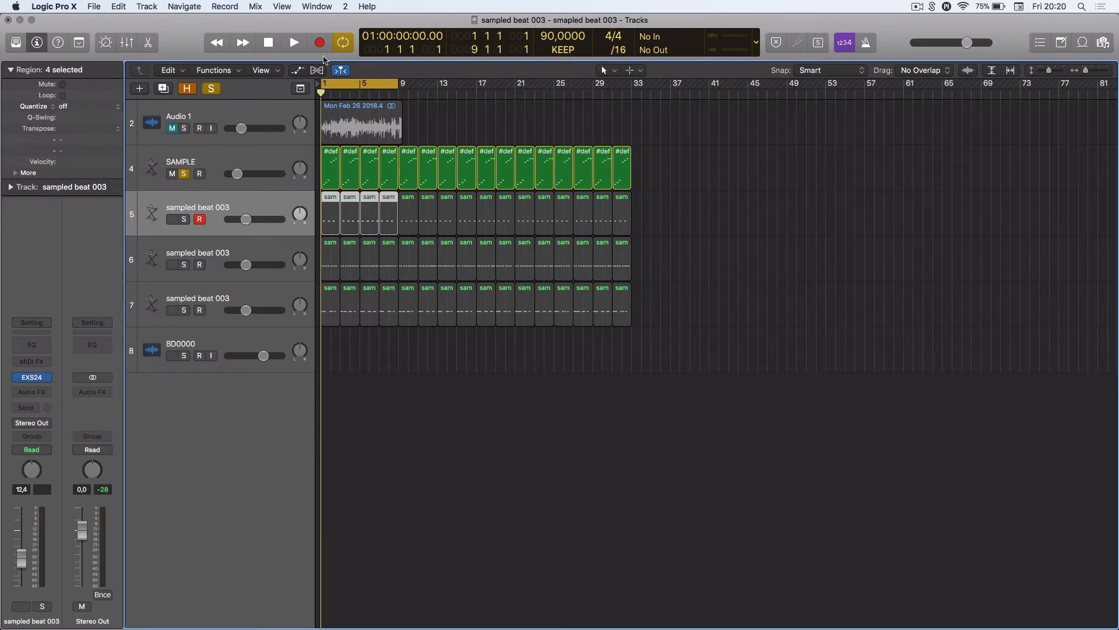
Solo sampled beat 003 on track 5 and open its EXS24 sampler with the instrument editor for the drum kit zones
click(232, 157)
click(183, 219)
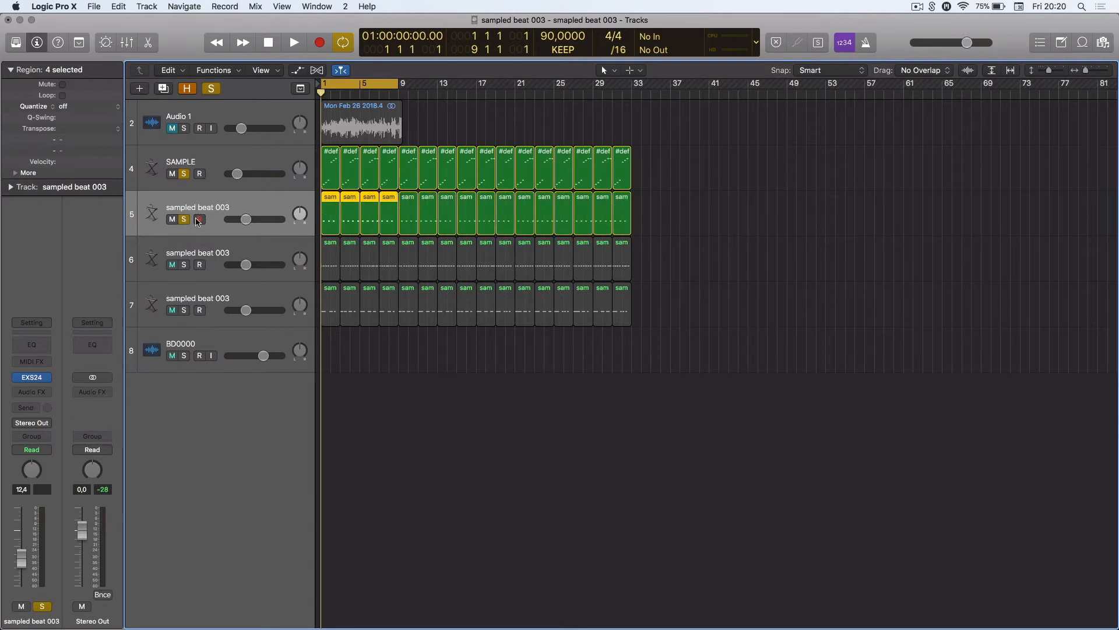
click(30, 375)
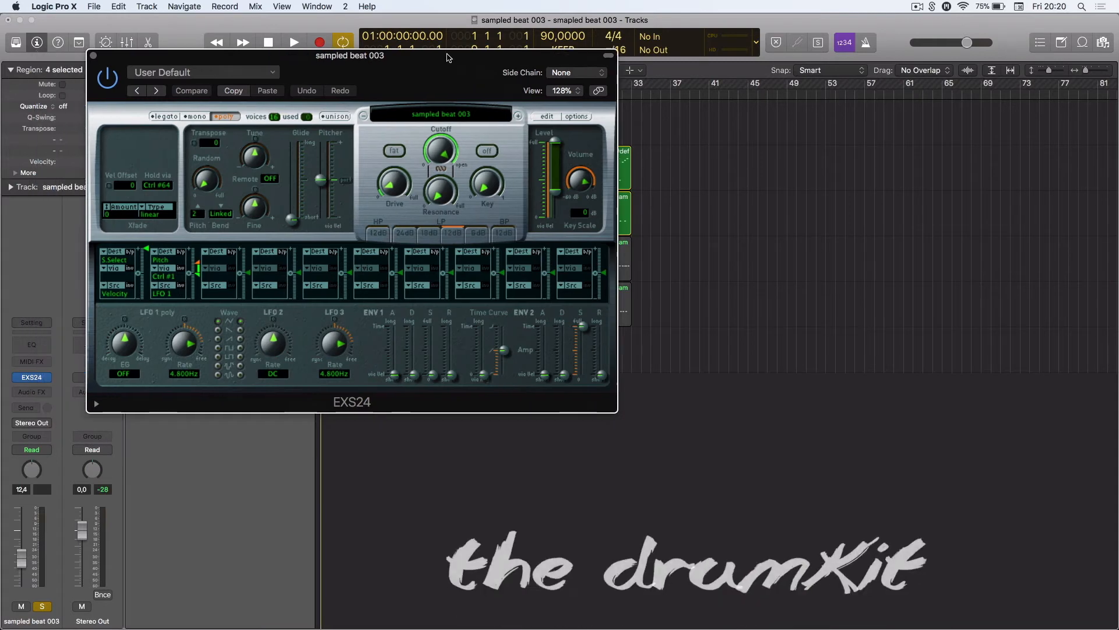
drag(449, 57, 770, 60)
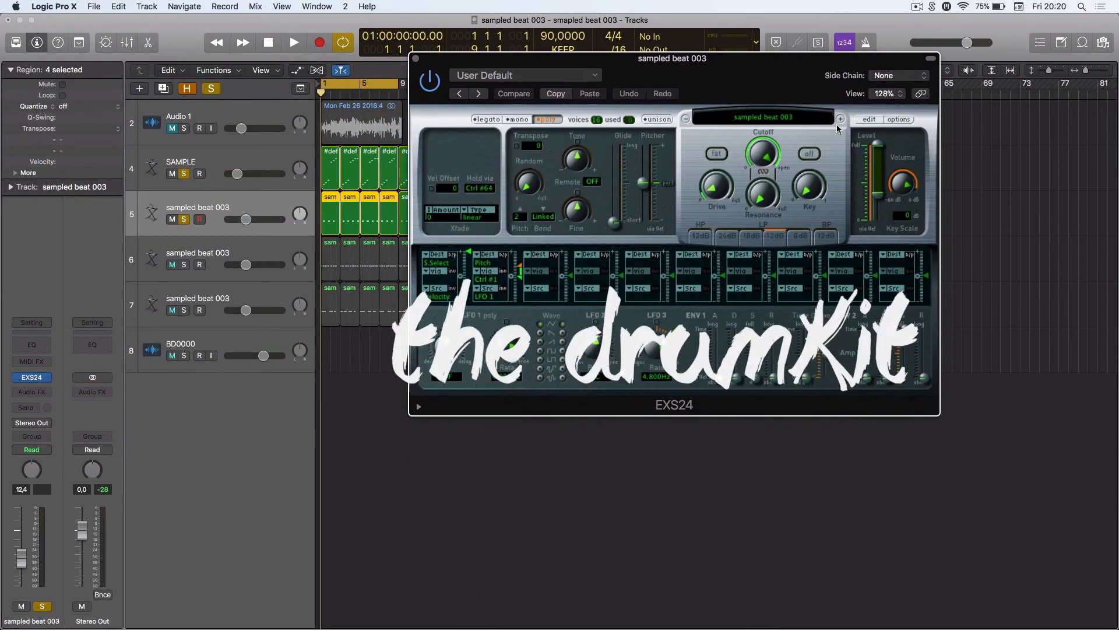
click(788, 119)
click(786, 116)
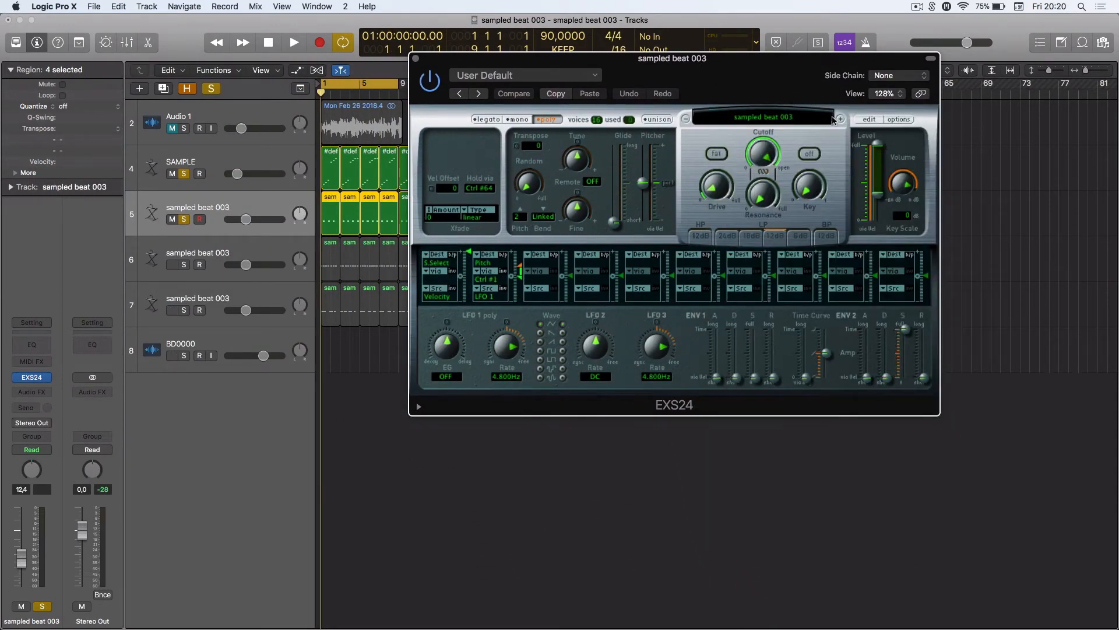
click(872, 120)
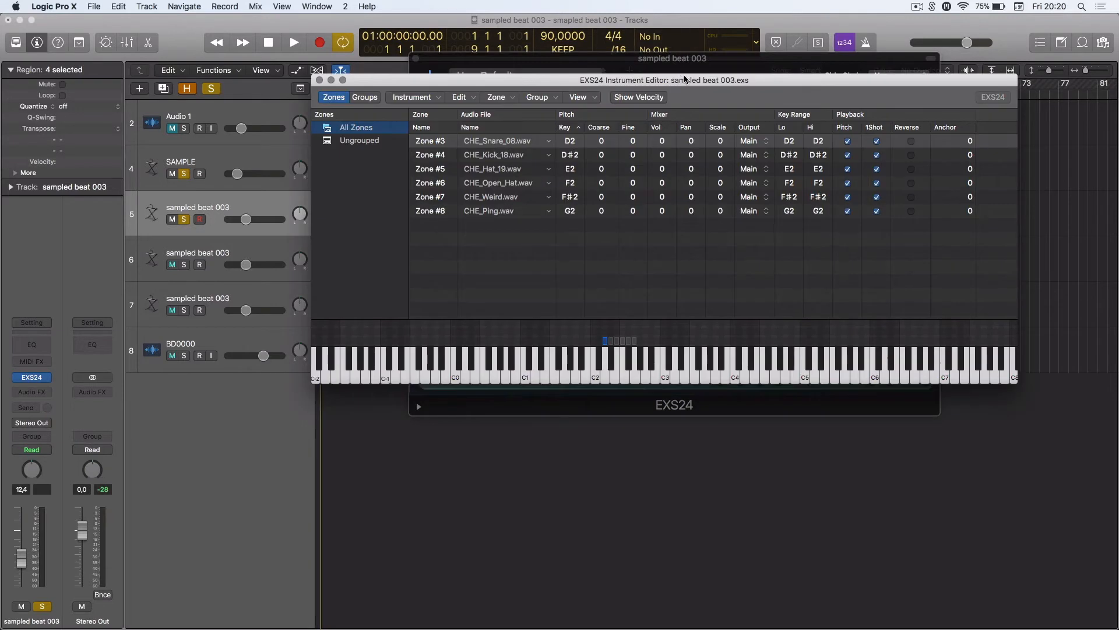
drag(685, 79, 685, 73)
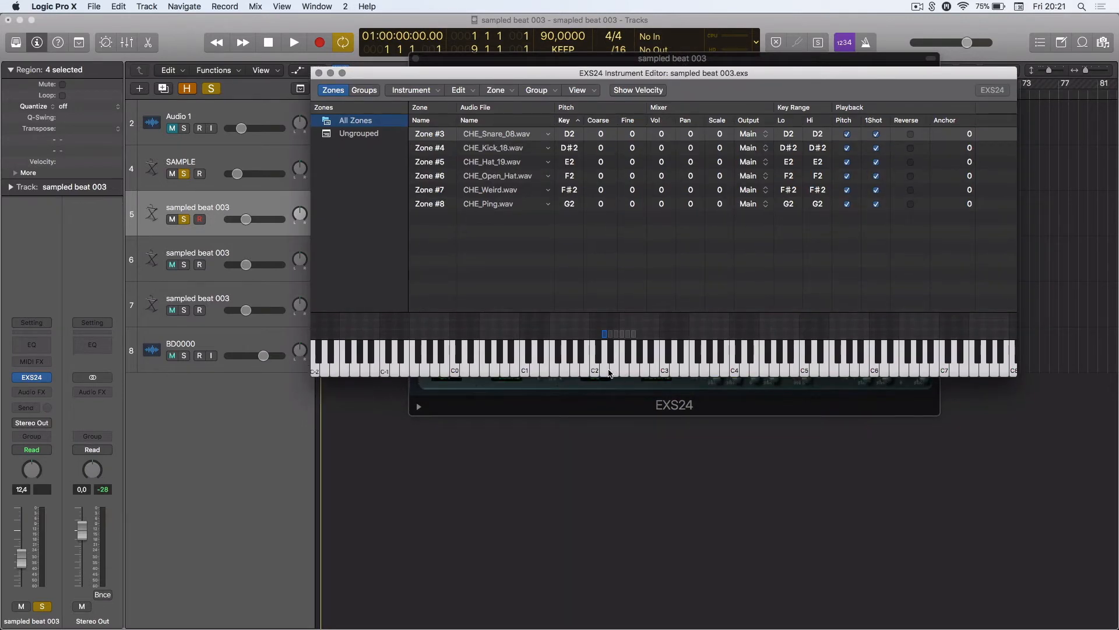
Audition the drum kit zones in the instrument editor, and close both the editor and the EXS24 window
click(606, 373)
click(607, 373)
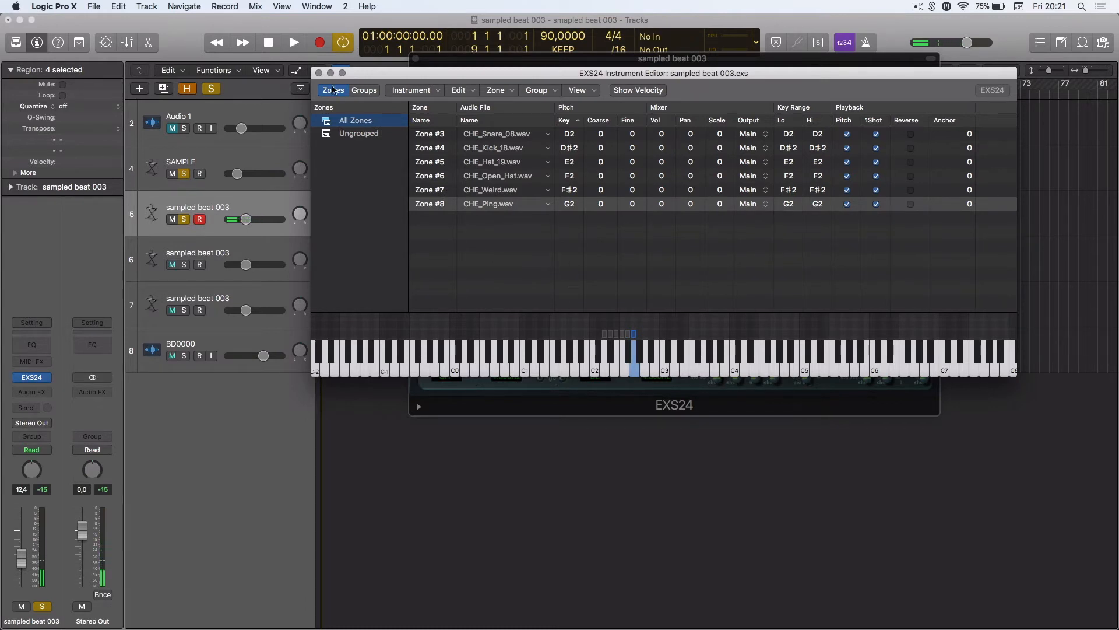
click(319, 73)
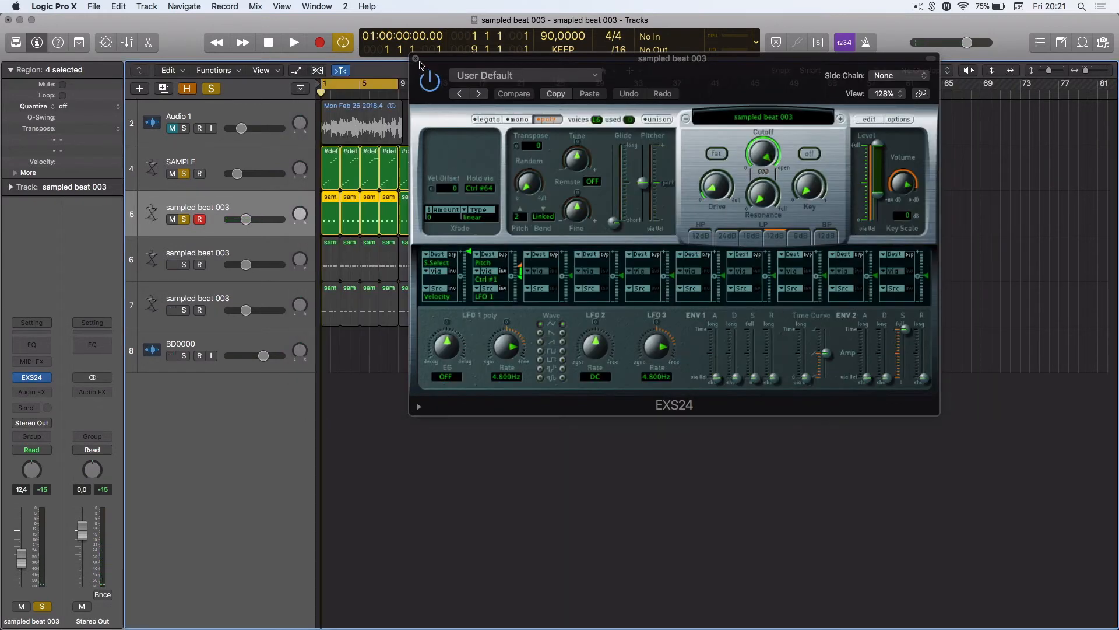
click(416, 59)
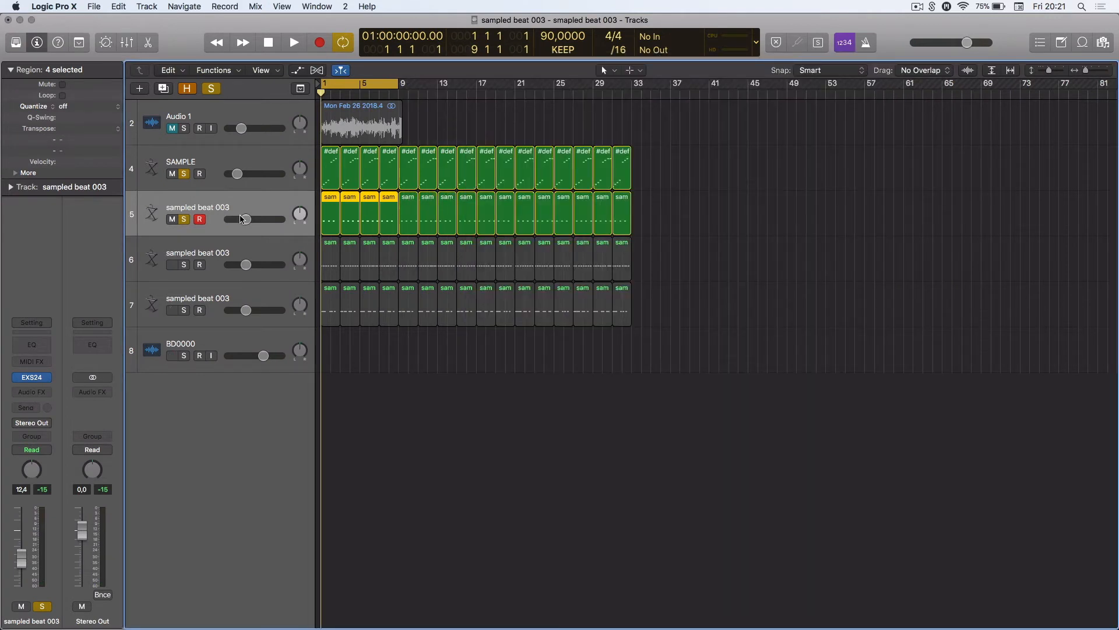
Play the soloed SAMPLE and track 5 drums together from the start, and return the playhead to bar 1
key(space)
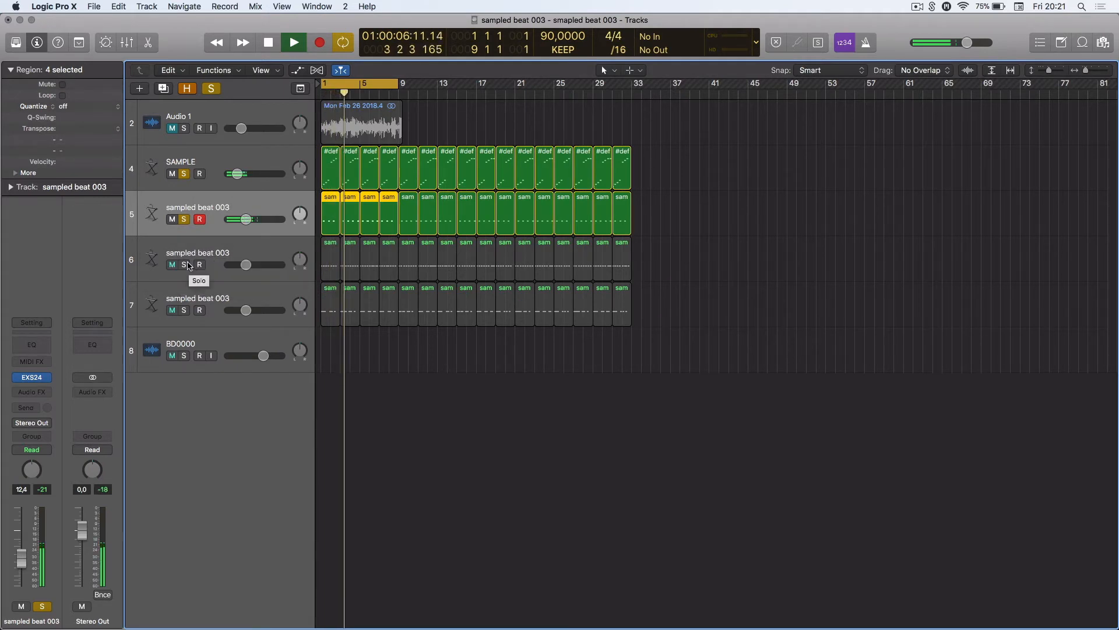
key(space)
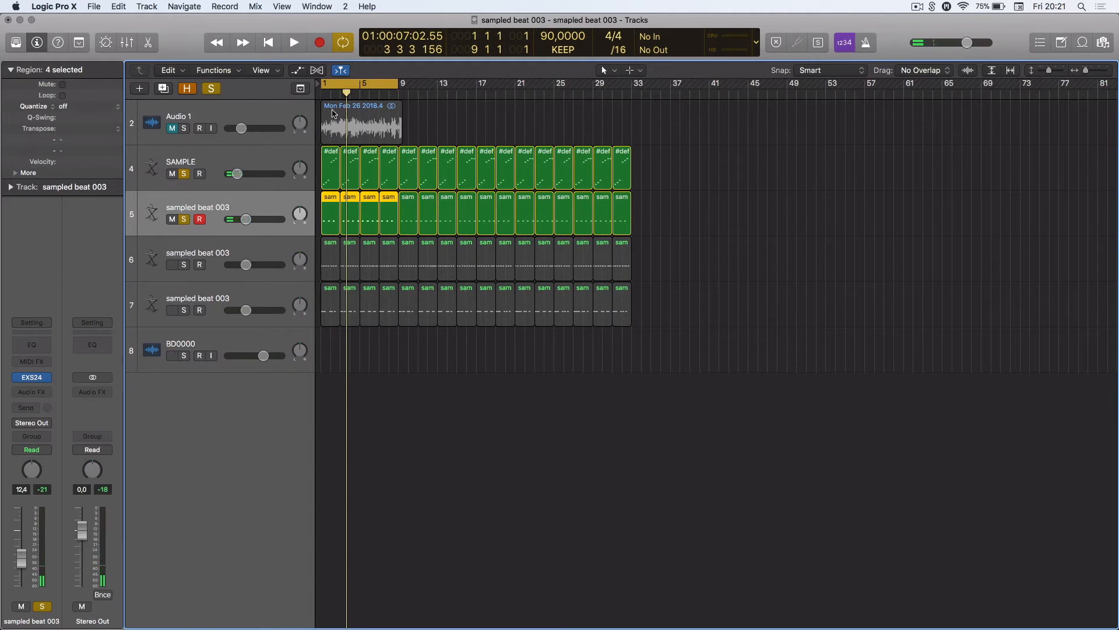
drag(346, 96, 316, 93)
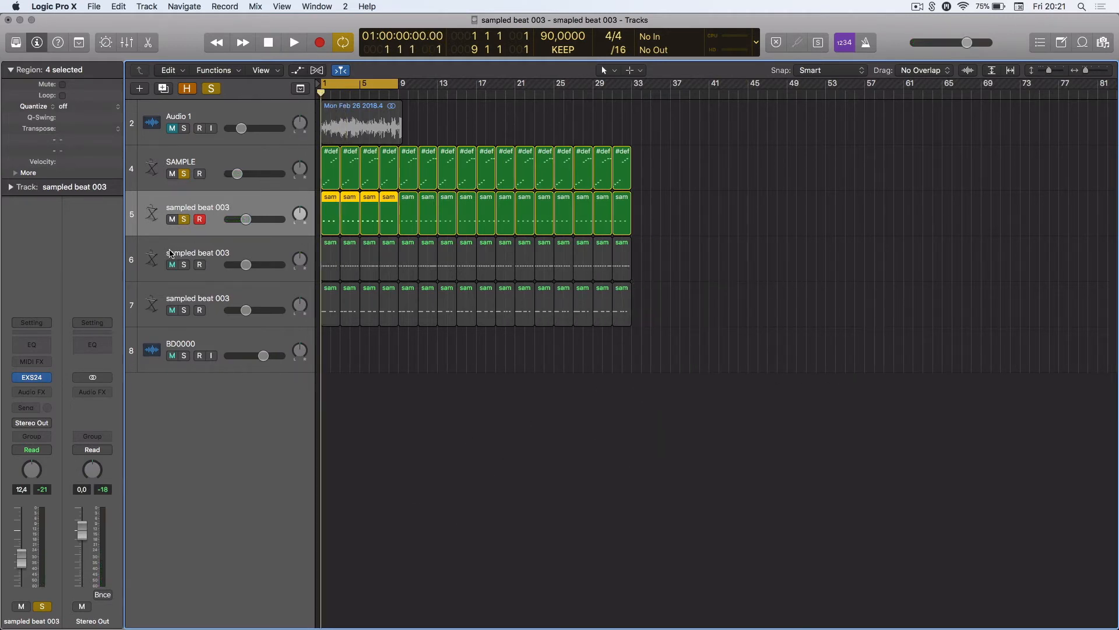
Solo sampled beat 003 on track 6 and play it while showing its first region's notes in the Piano Roll
click(183, 264)
key(space)
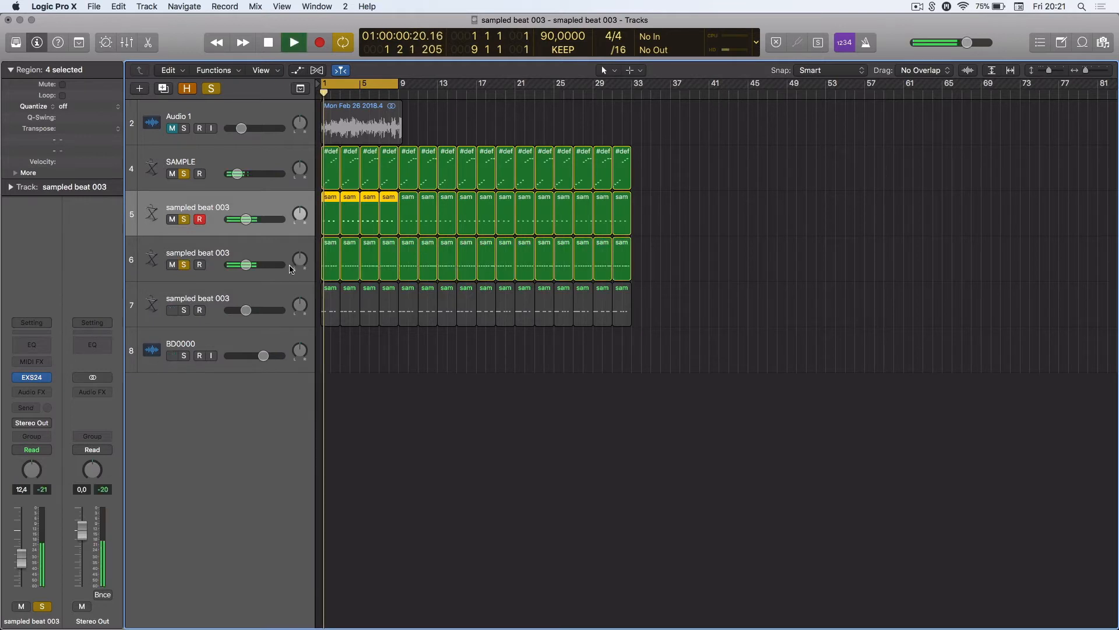
double_click(327, 260)
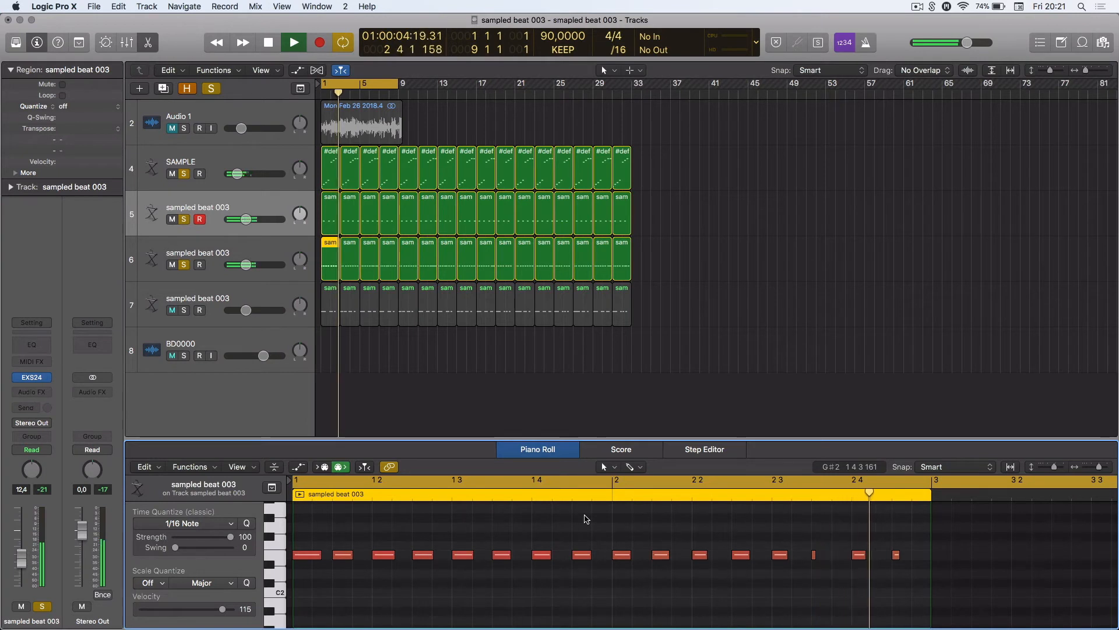
key(space)
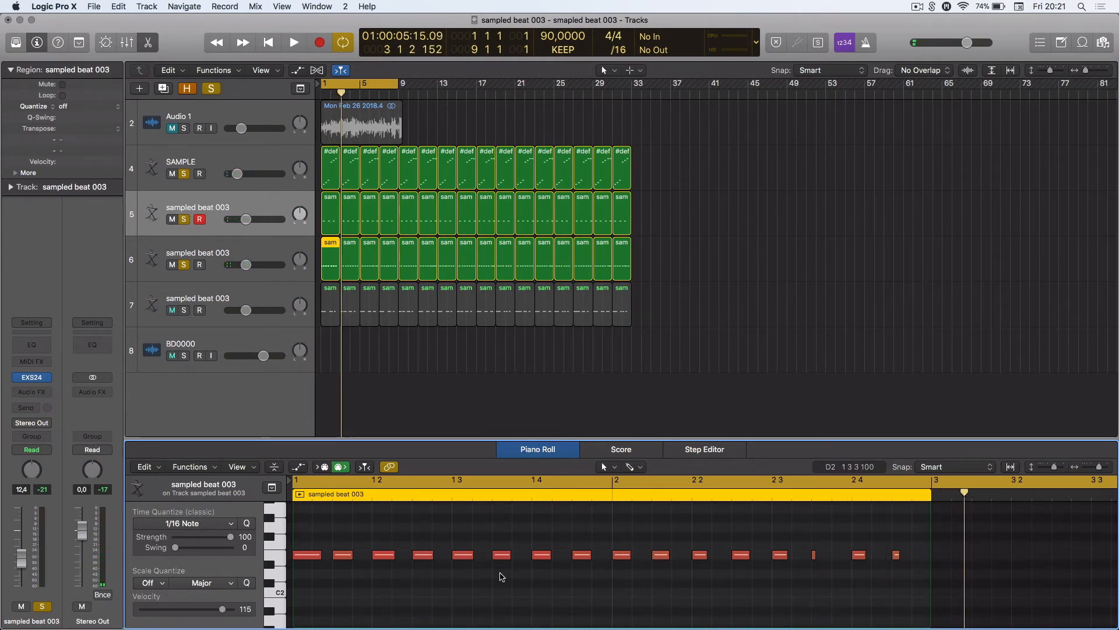
Switch to the arranged project, show track 6's first region at bar 5 in the Piano Roll, and audition its first two notes
mouse_move(1095, 627)
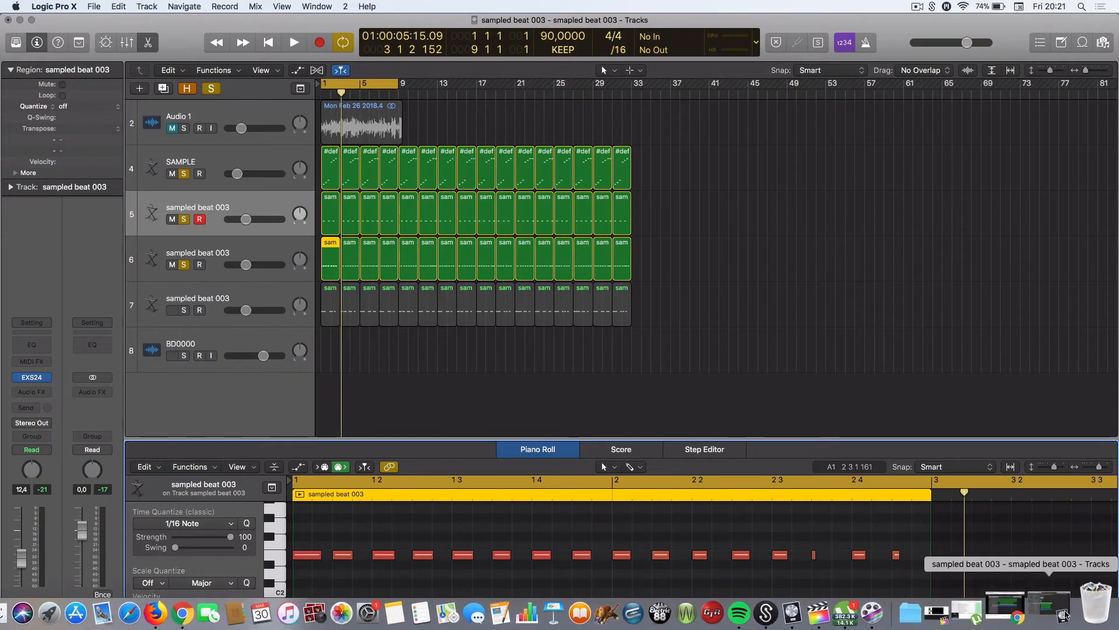
click(1031, 611)
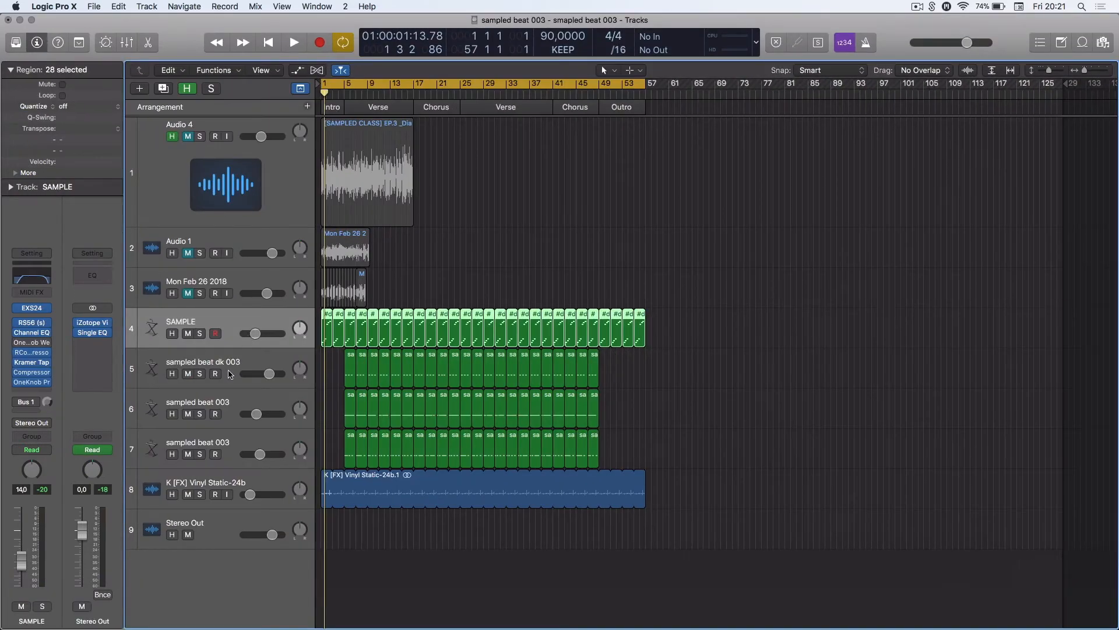
click(228, 361)
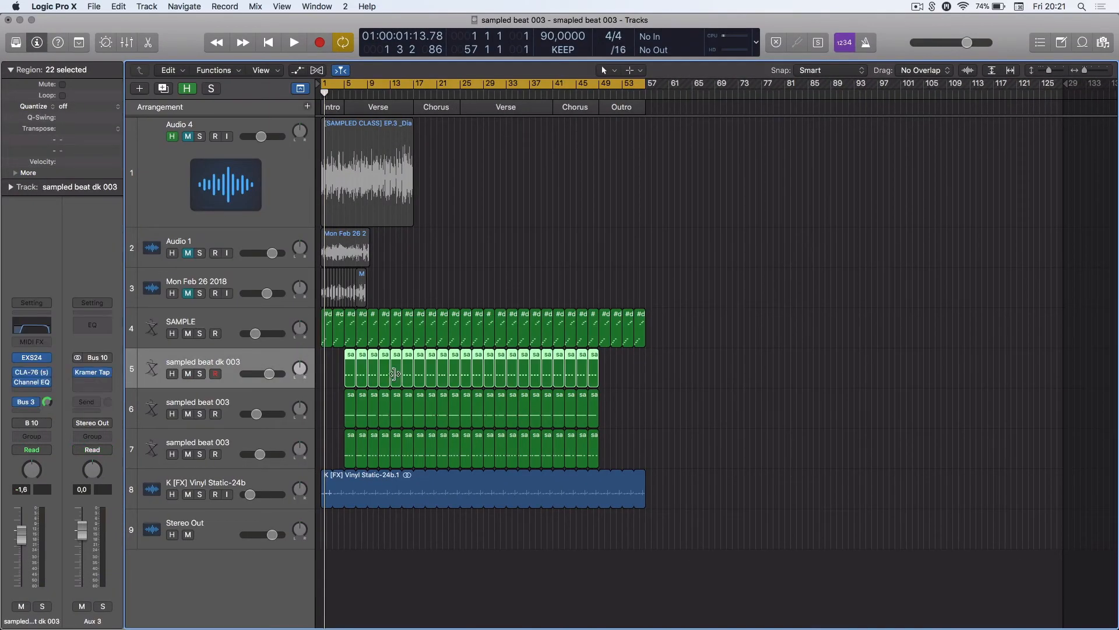
double_click(350, 397)
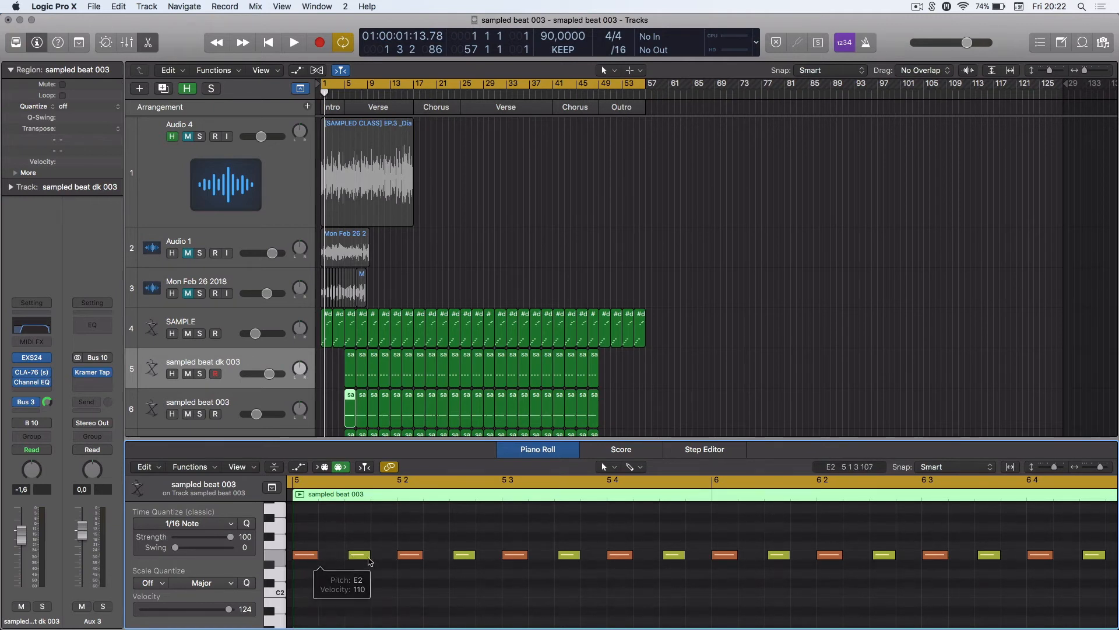
click(299, 558)
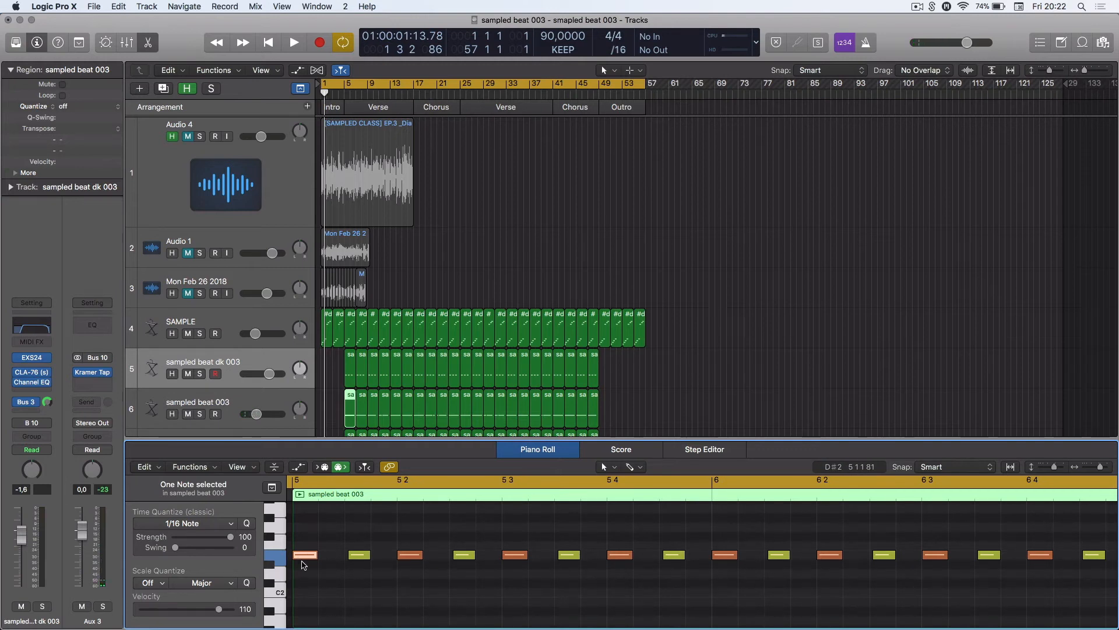
click(359, 555)
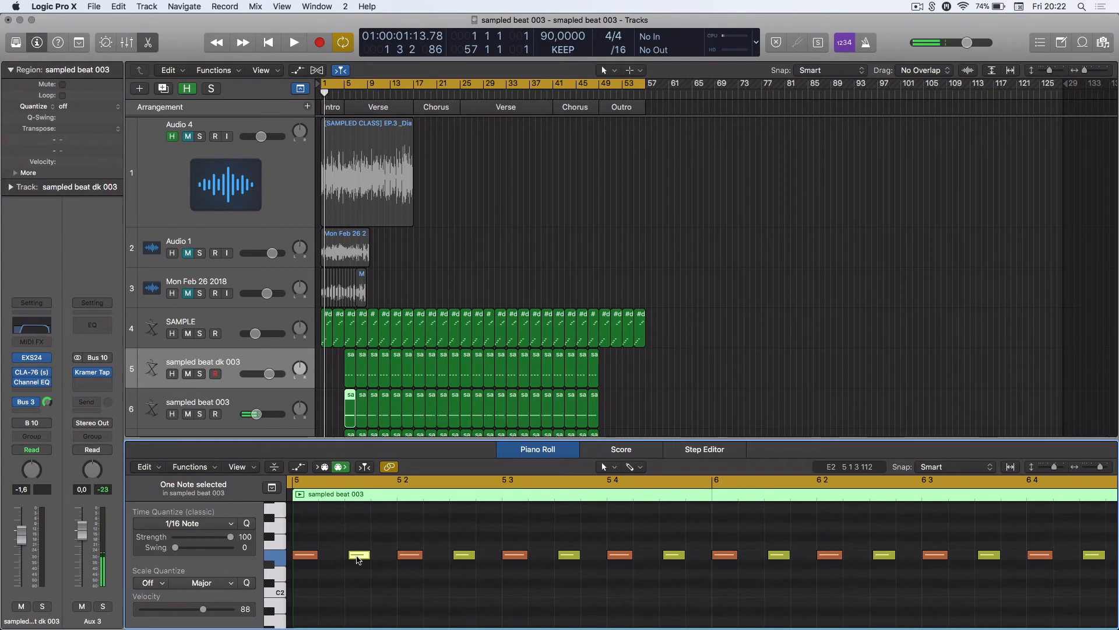
Mark the start of the second note in track 6's bar 5 region with the playhead, inspect its timing up close, and close the Piano Roll
click(346, 493)
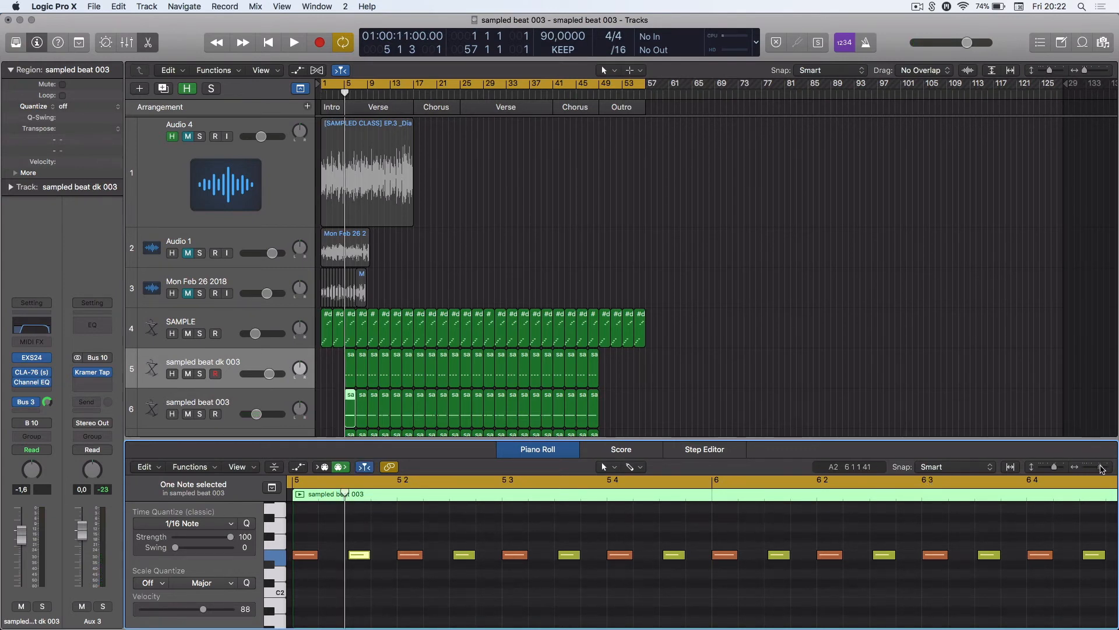
drag(1101, 469, 1110, 469)
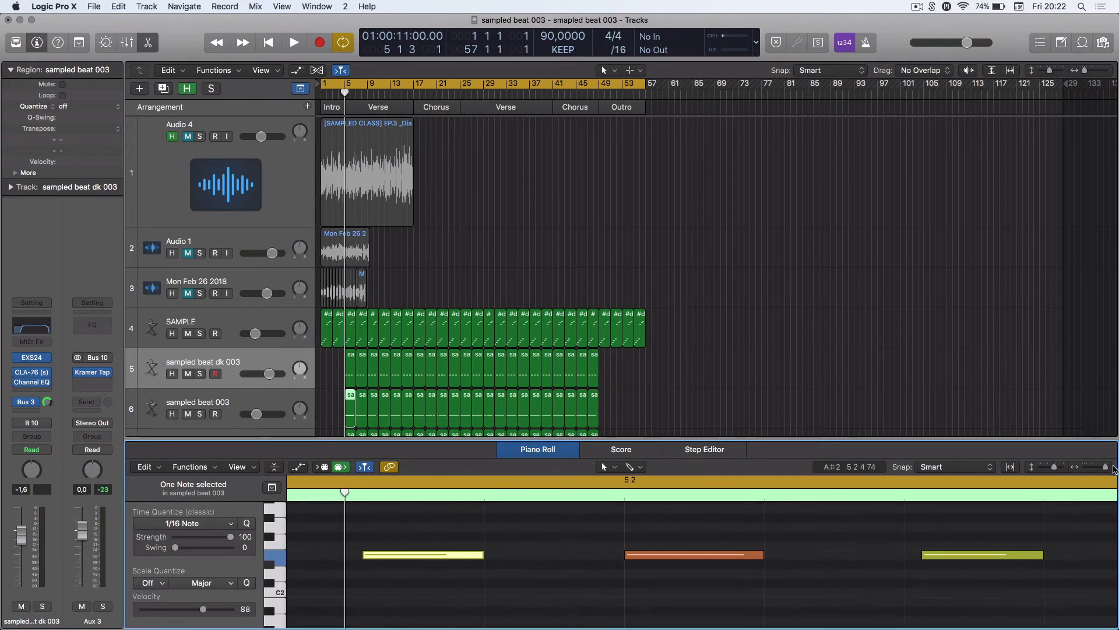
drag(1106, 472, 1072, 470)
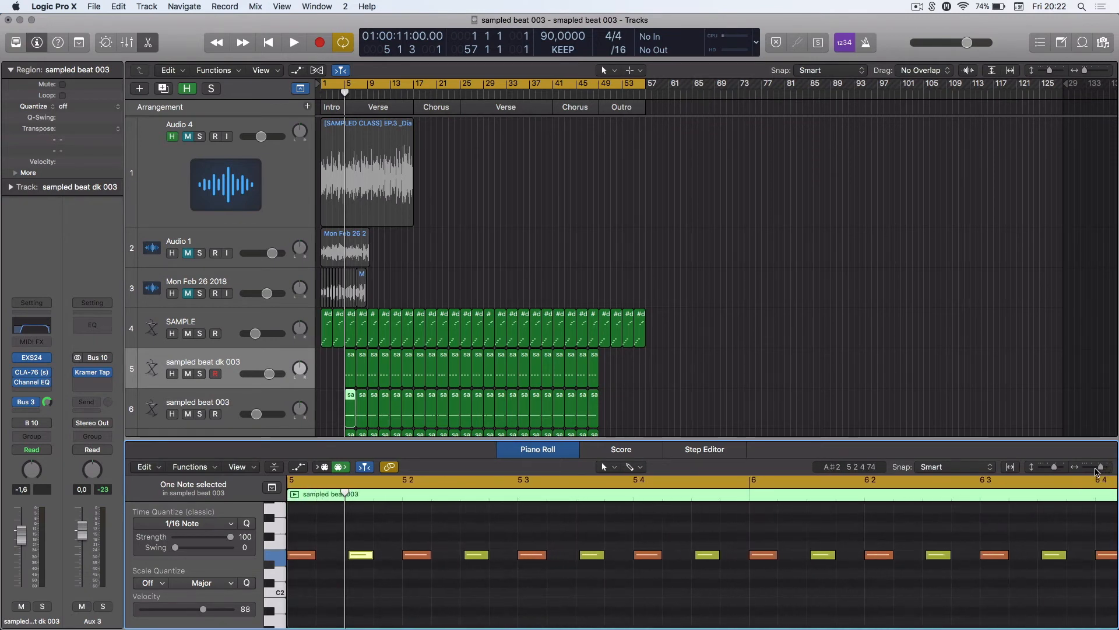
key(p)
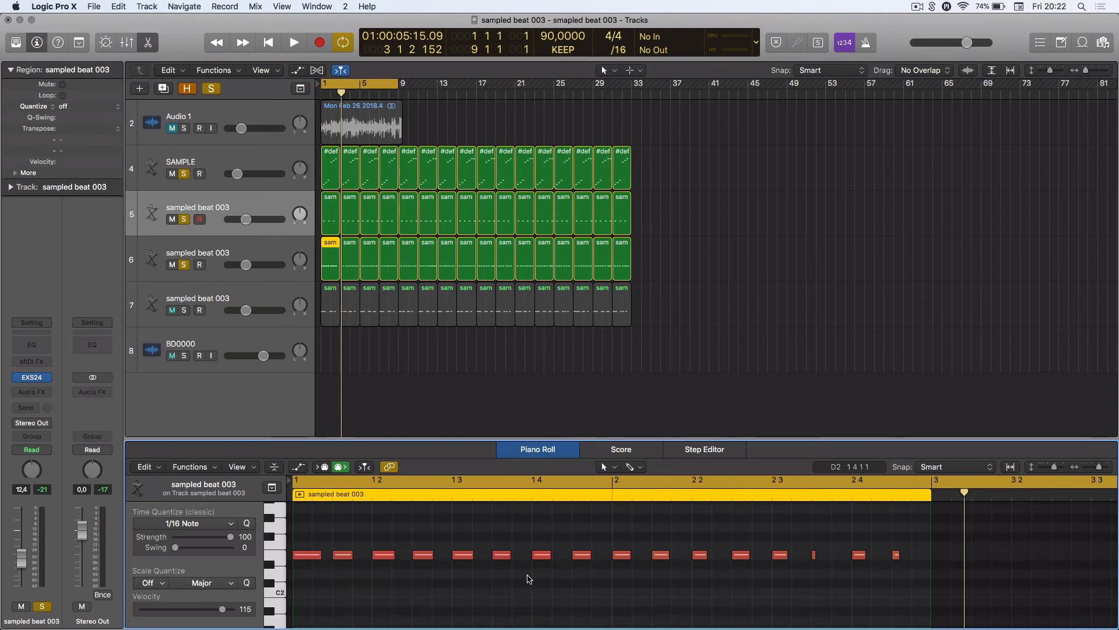
In the simpler project, play the soloed tracks from bar 1 and add sampled beat 003 on track 7 to the solo
click(220, 249)
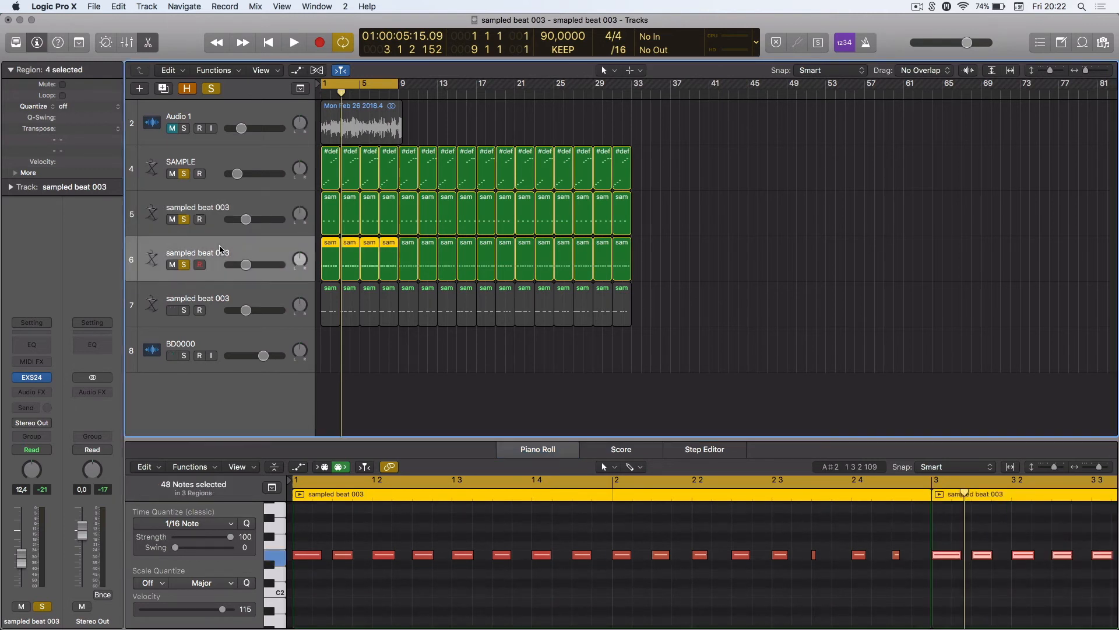
key(space)
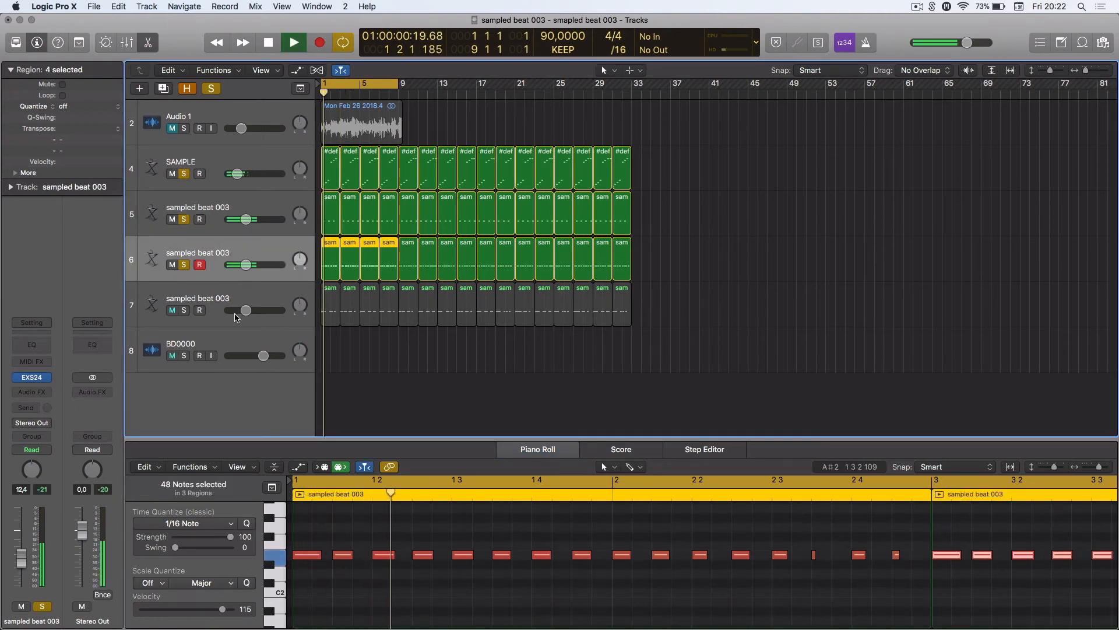
click(191, 300)
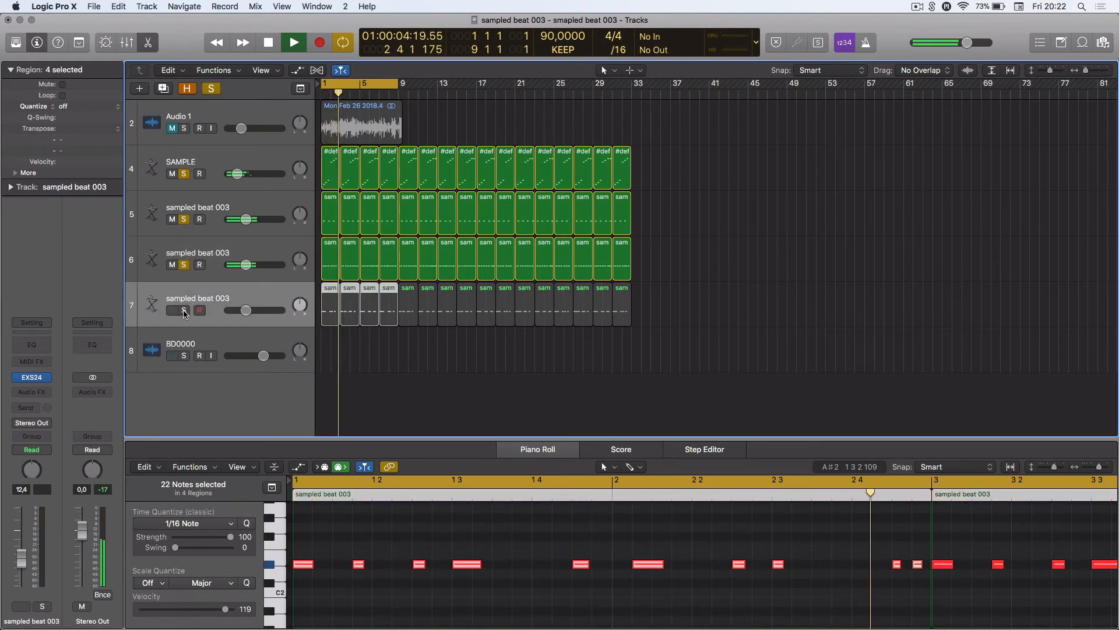
click(184, 310)
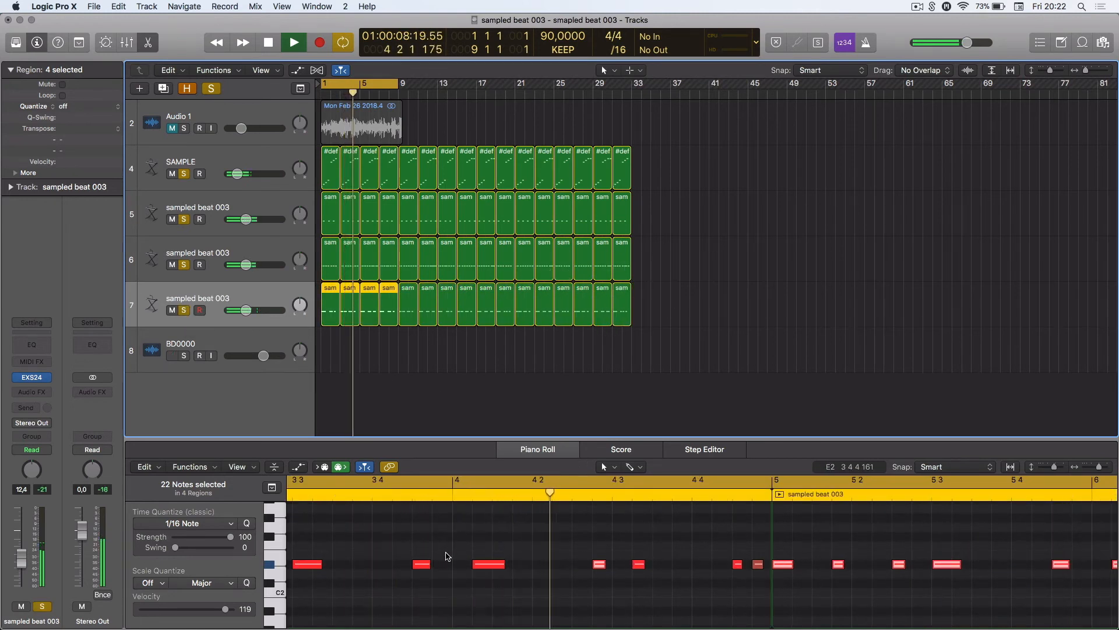
Examine track 7's notes up to bar 7 in the Piano Roll during playback, stop, and return the view to bar 1
scroll(447, 556, right, 3)
scroll(448, 556, right, 5)
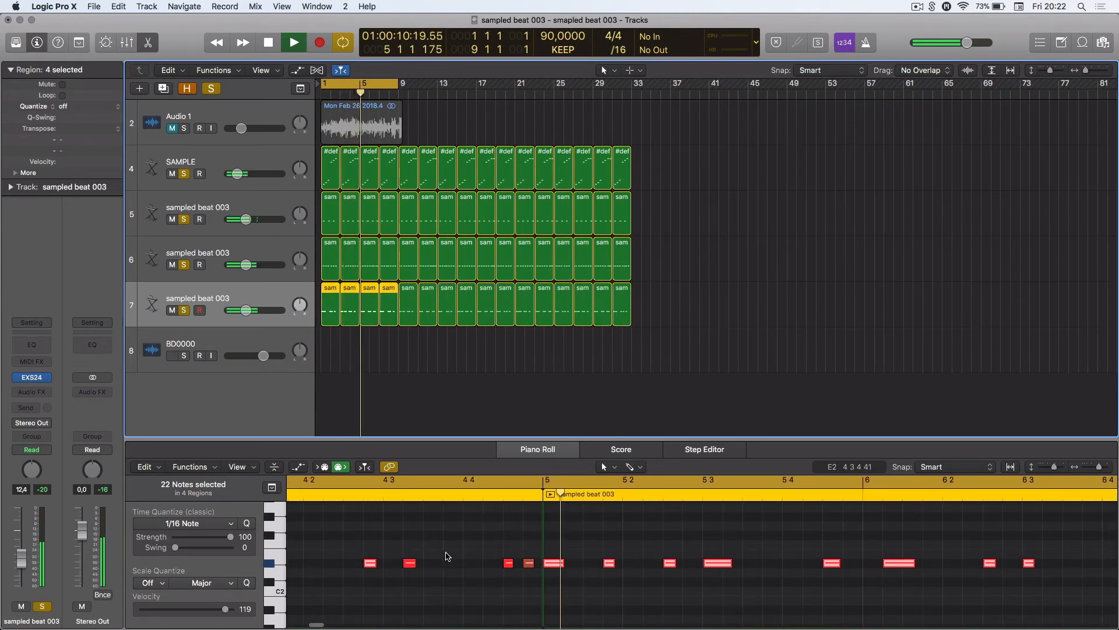
scroll(448, 556, right, 3)
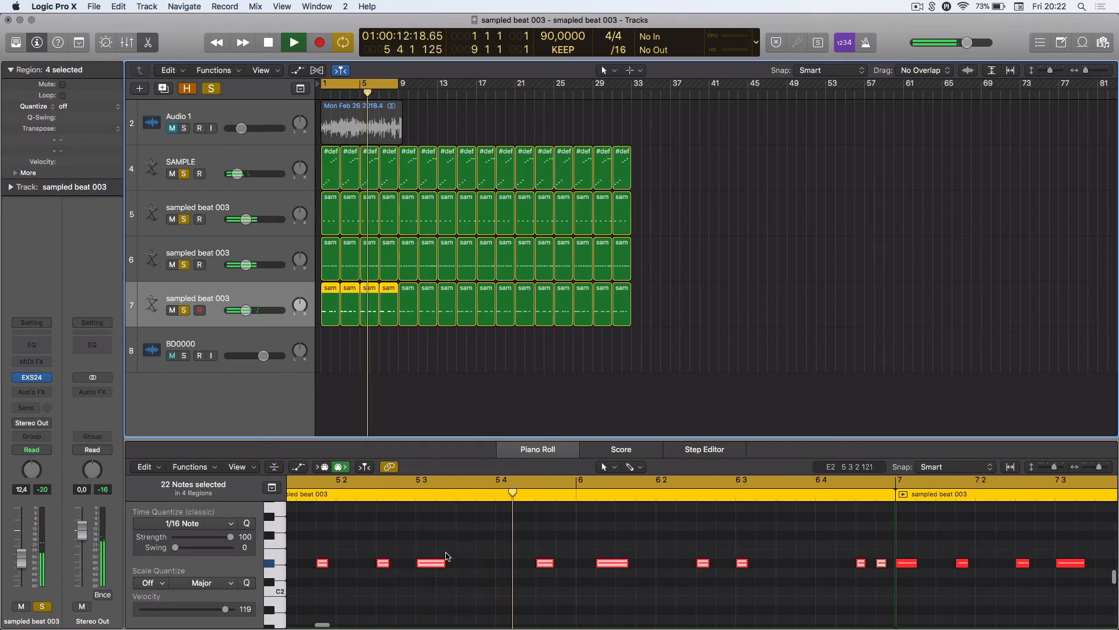
scroll(520, 558, left, 10)
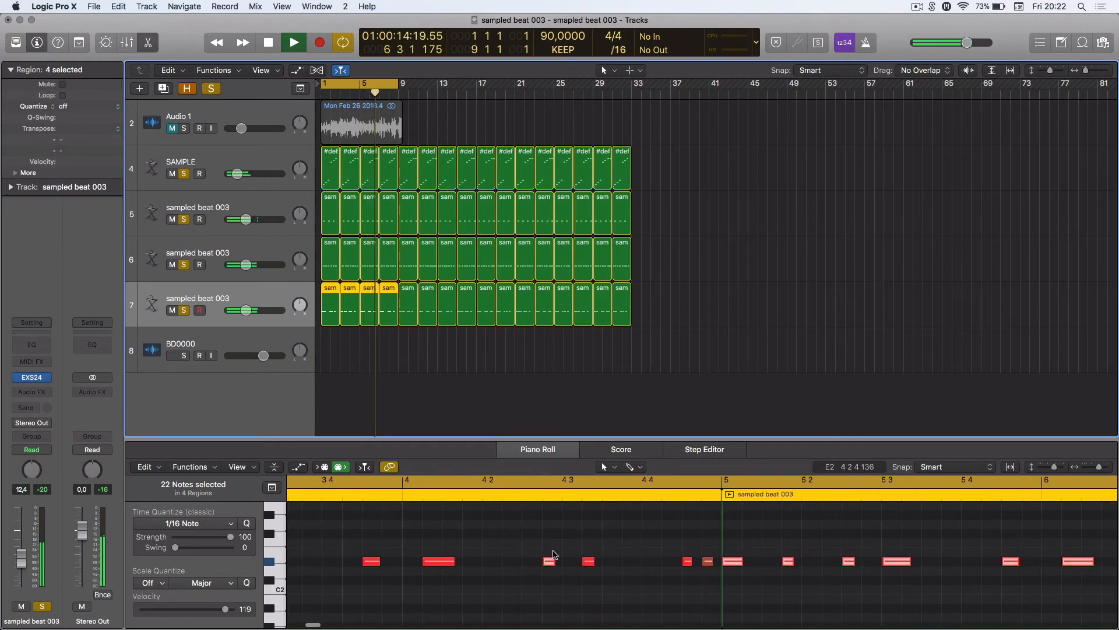
key(space)
scroll(554, 555, left, 5)
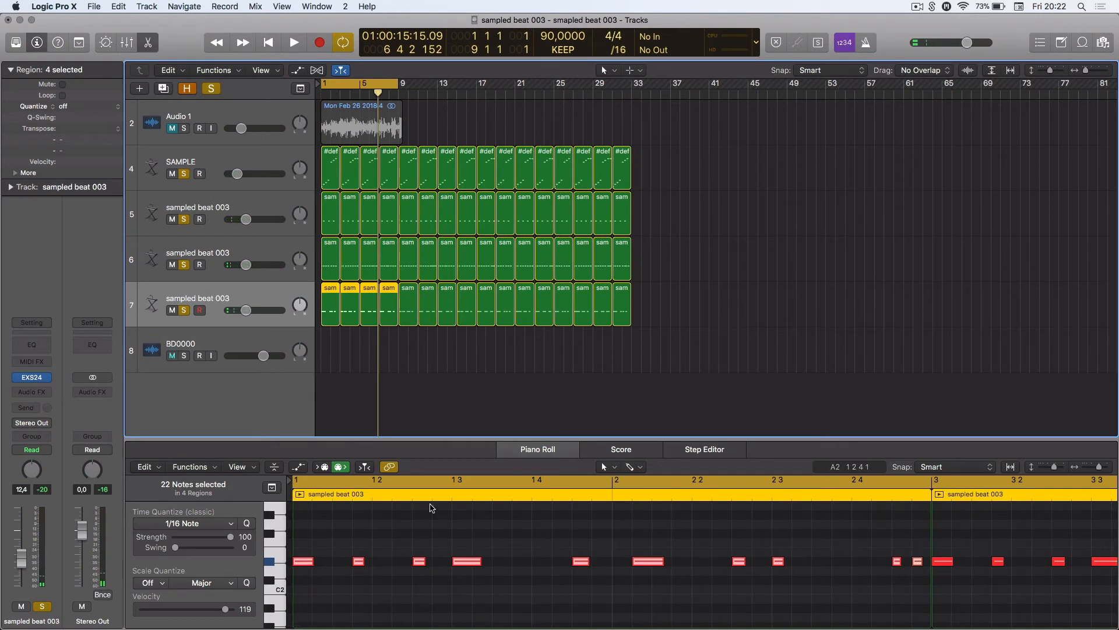
Replay the soloed tracks from bar 1, return the playhead to the start, and clear all solos
drag(427, 500, 295, 485)
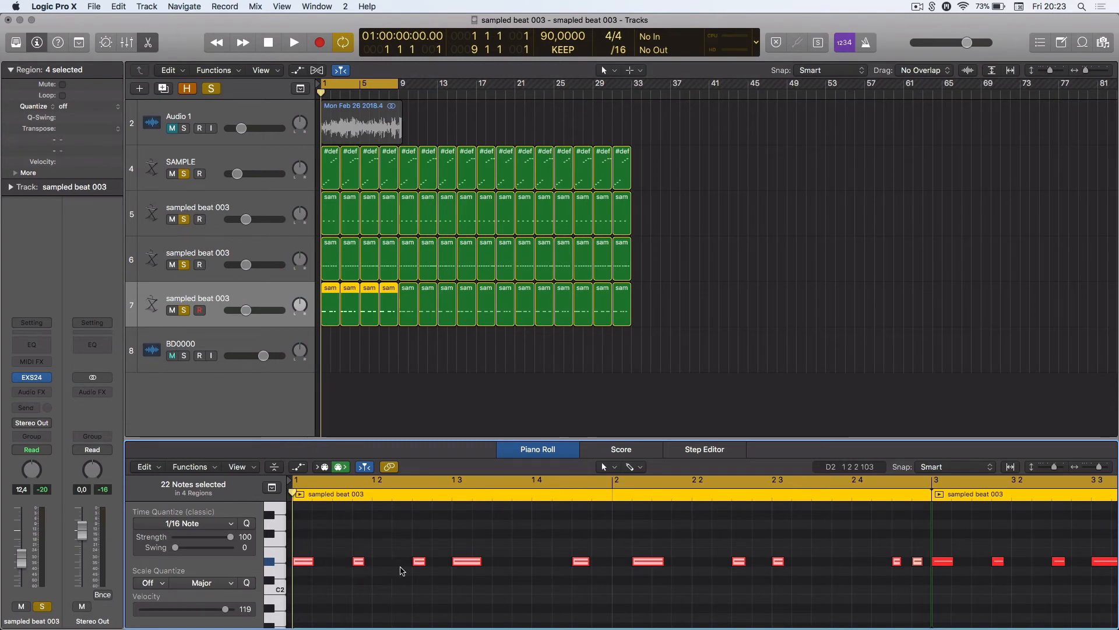
key(space)
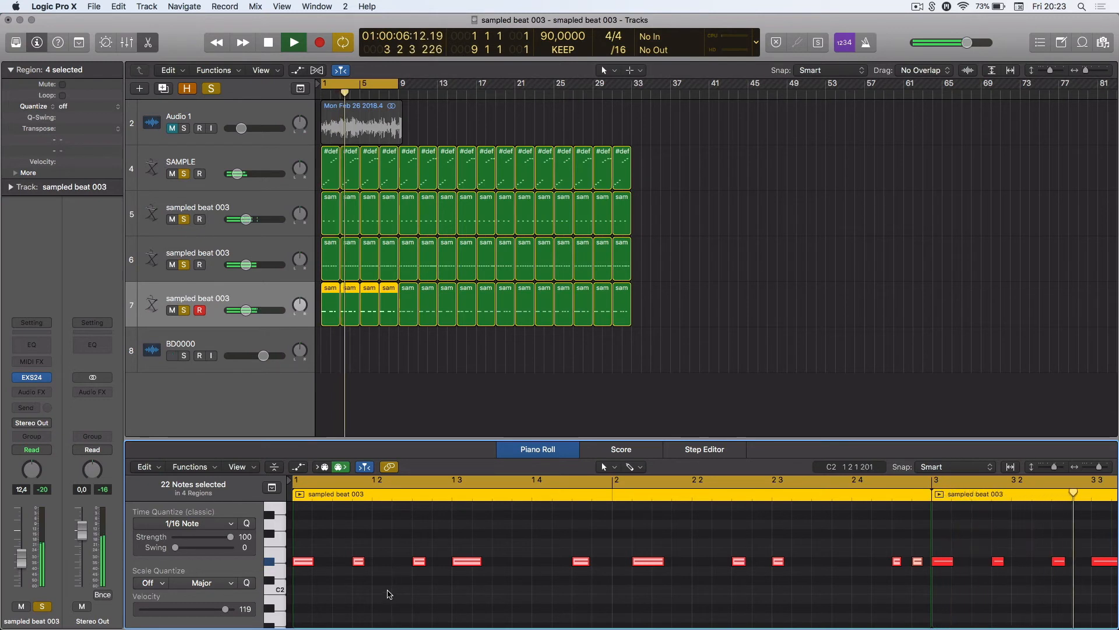
key(space)
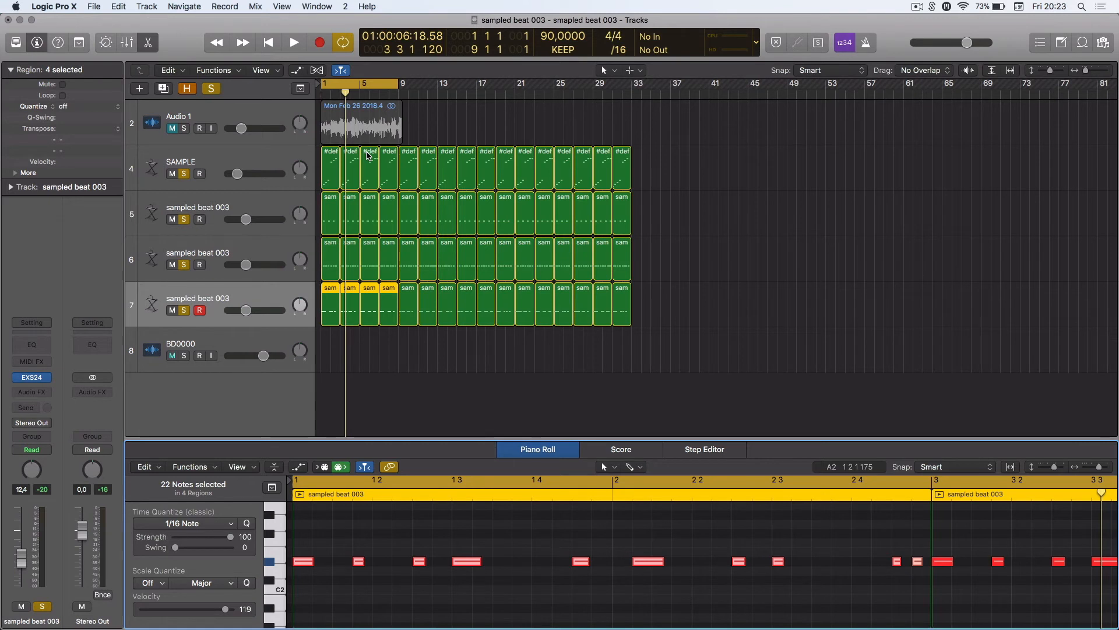
drag(340, 92, 320, 93)
click(214, 88)
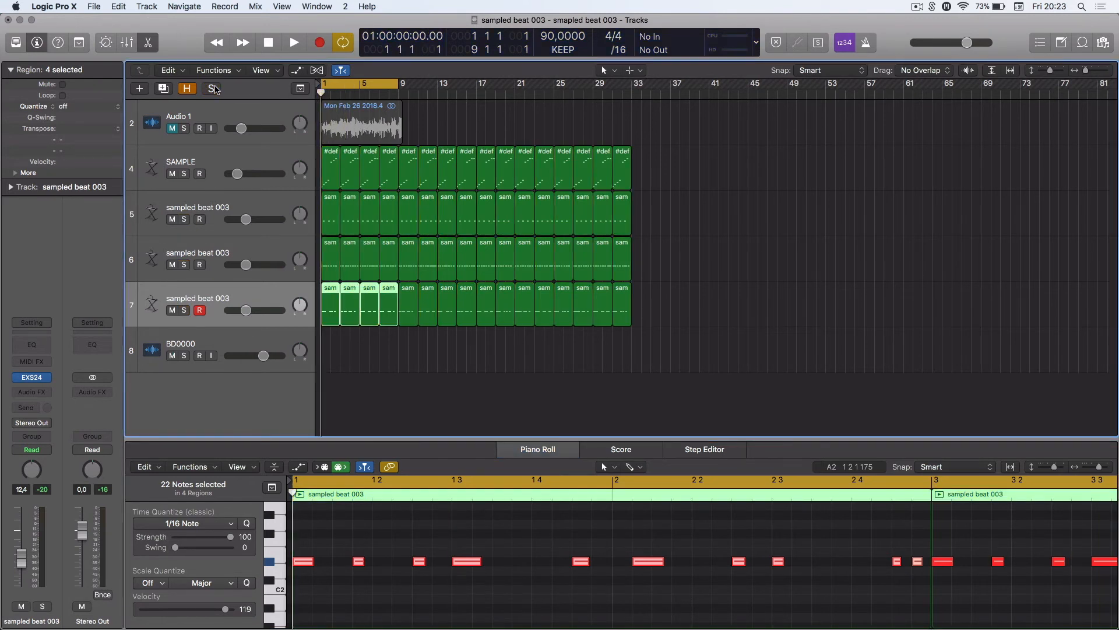
Play the full beat with the SAMPLE track selected, close the Piano Roll, and return the playhead to bar 1
key(space)
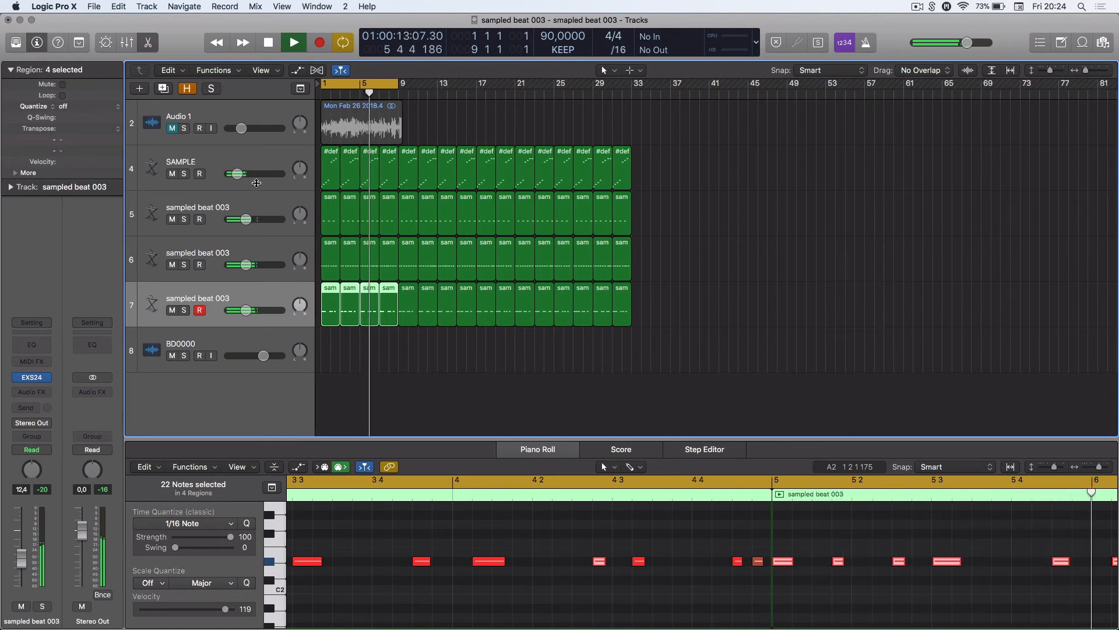
click(247, 164)
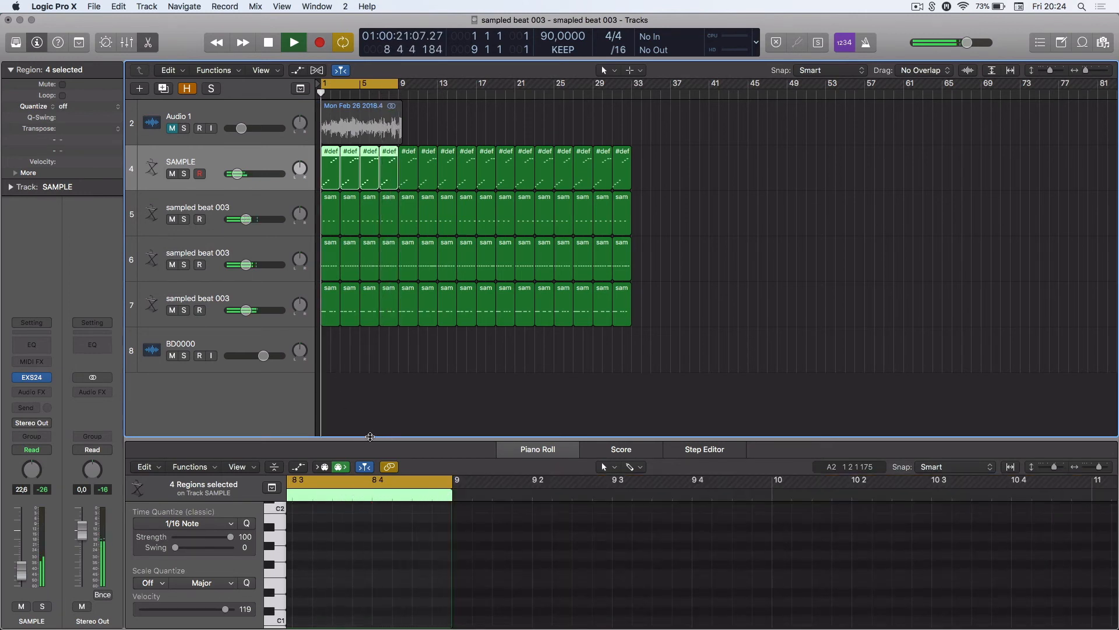
key(p)
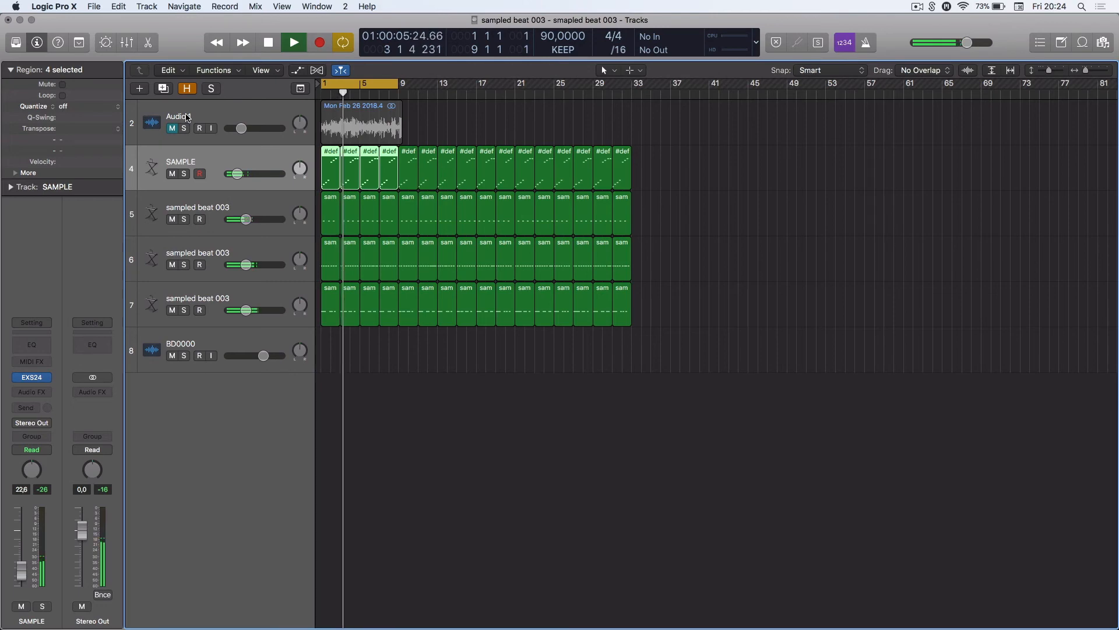
key(space)
drag(331, 95, 313, 92)
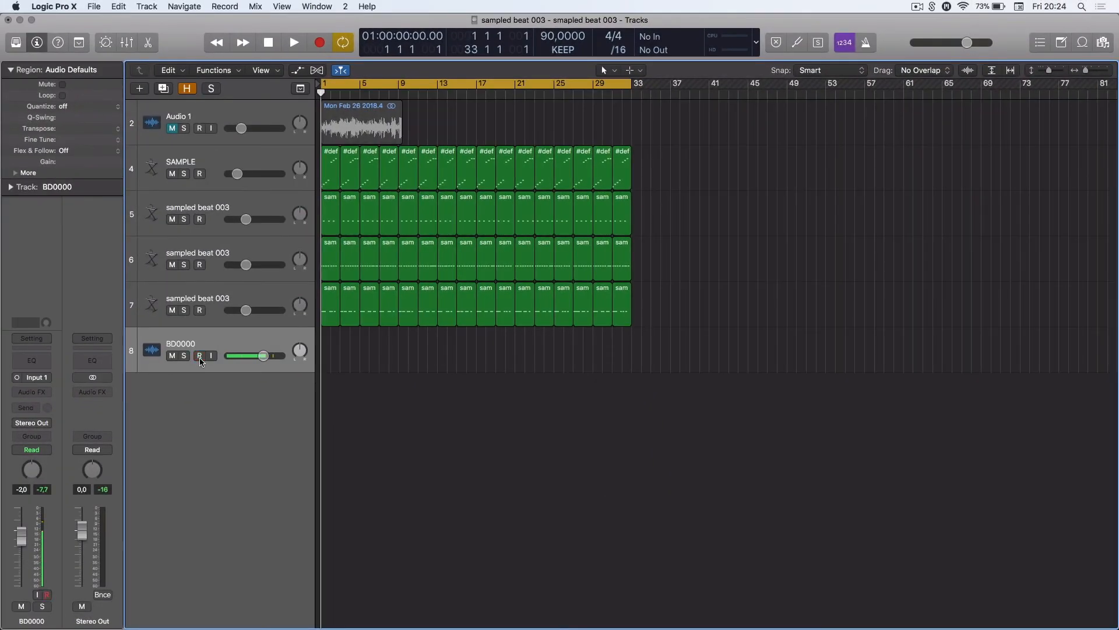
Record a vocal take on BD0000 to about bar 18 with the project notes shown, and shorten the cycle range to end at bar 17
click(1062, 42)
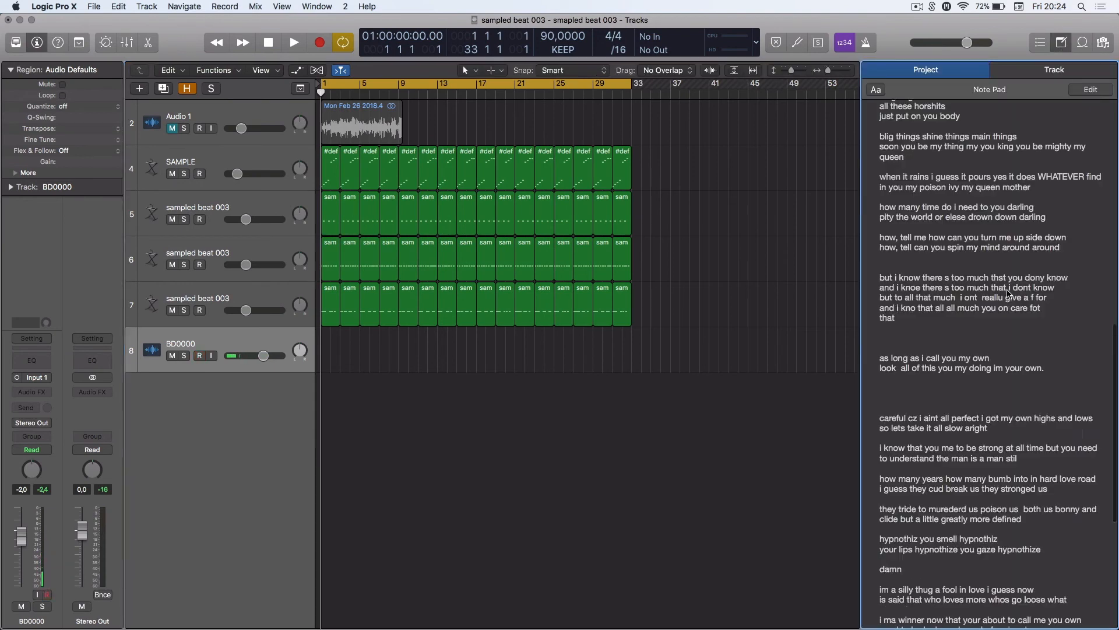
click(320, 44)
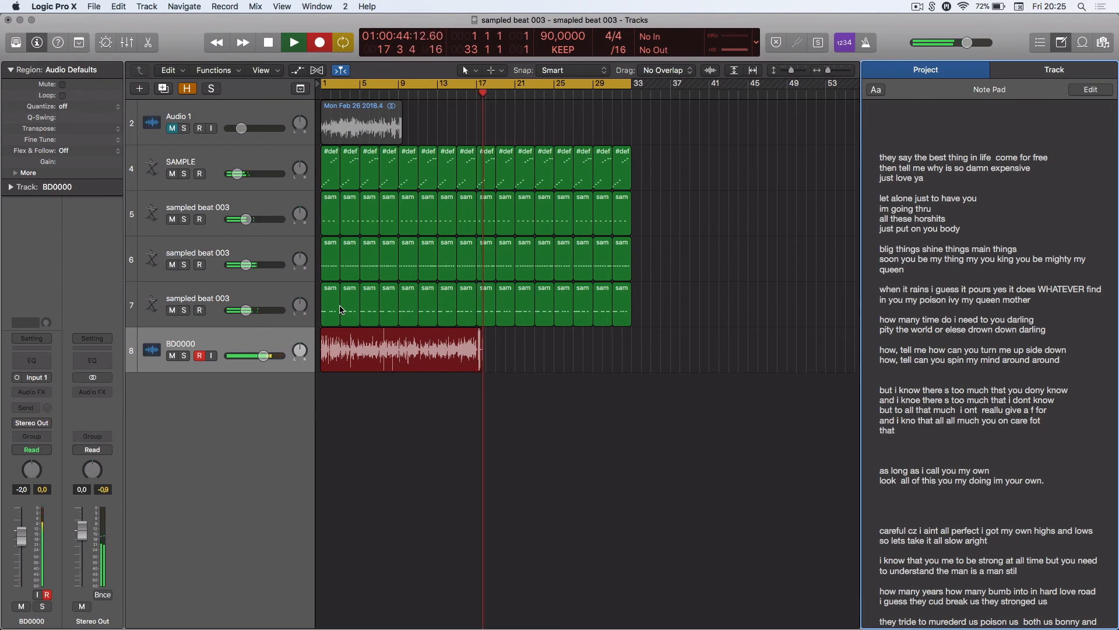
key(space)
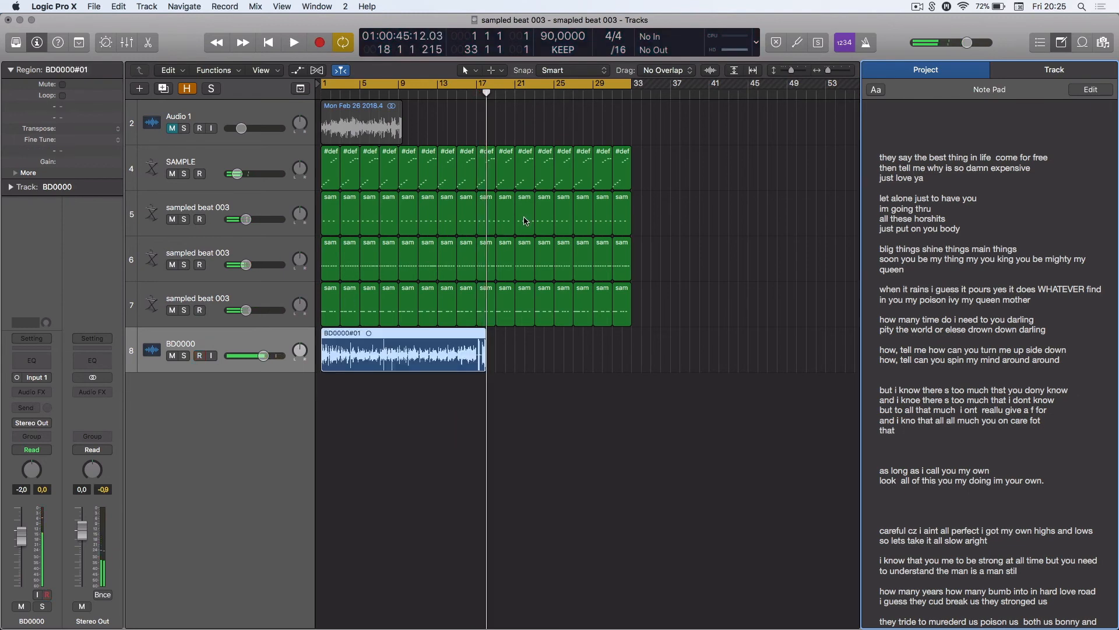
drag(632, 83, 476, 104)
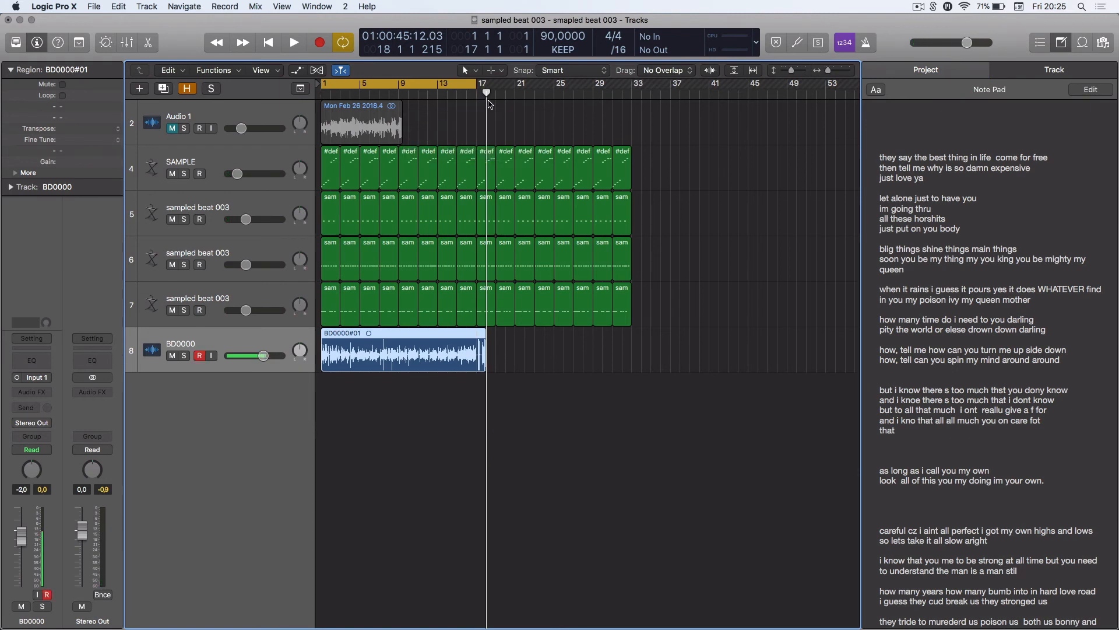
key(Return)
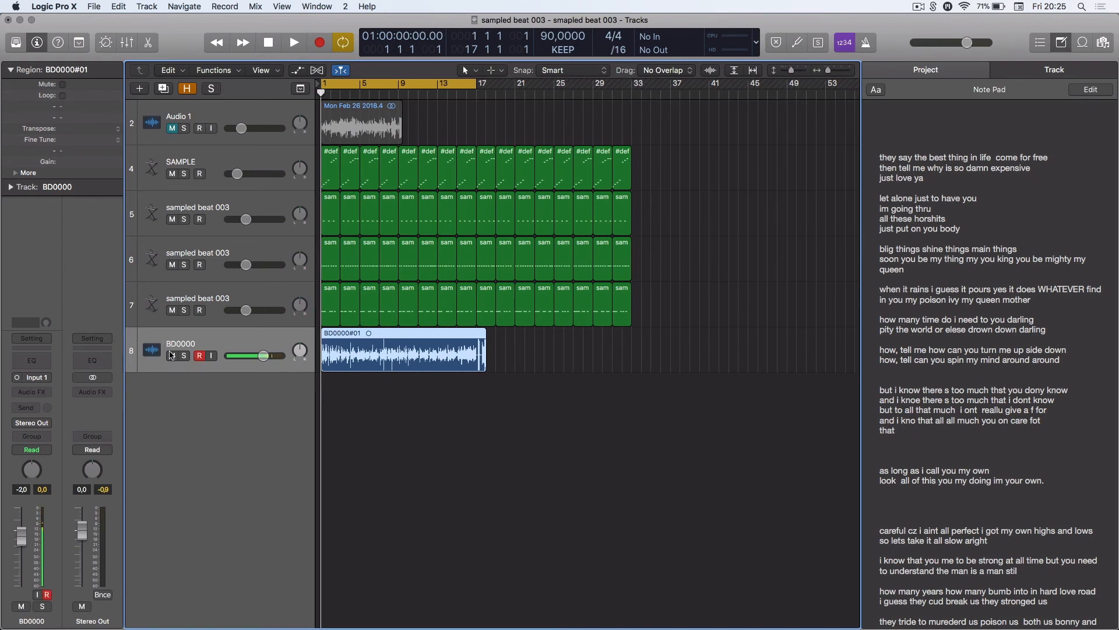
Mute the BD0000 vocal track and hide it from the track list
click(172, 355)
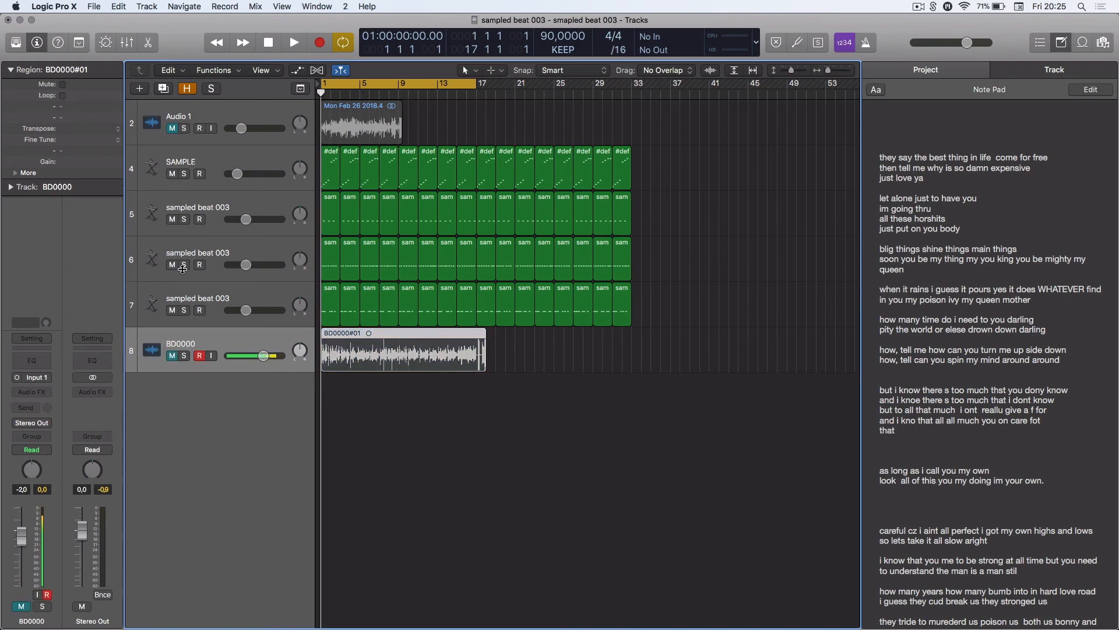
click(186, 88)
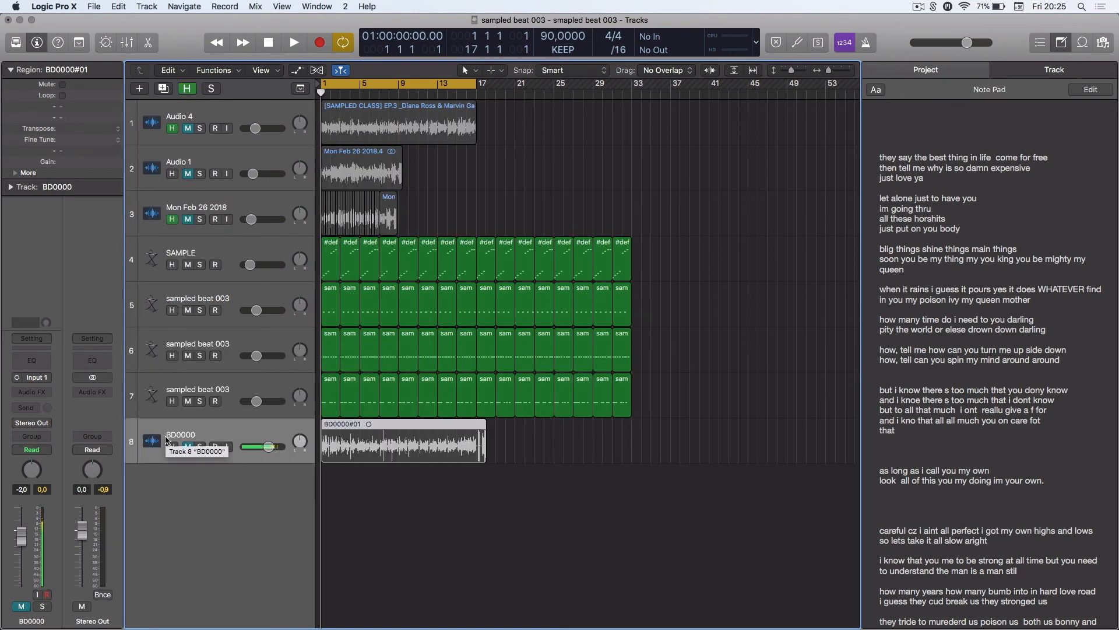
click(172, 447)
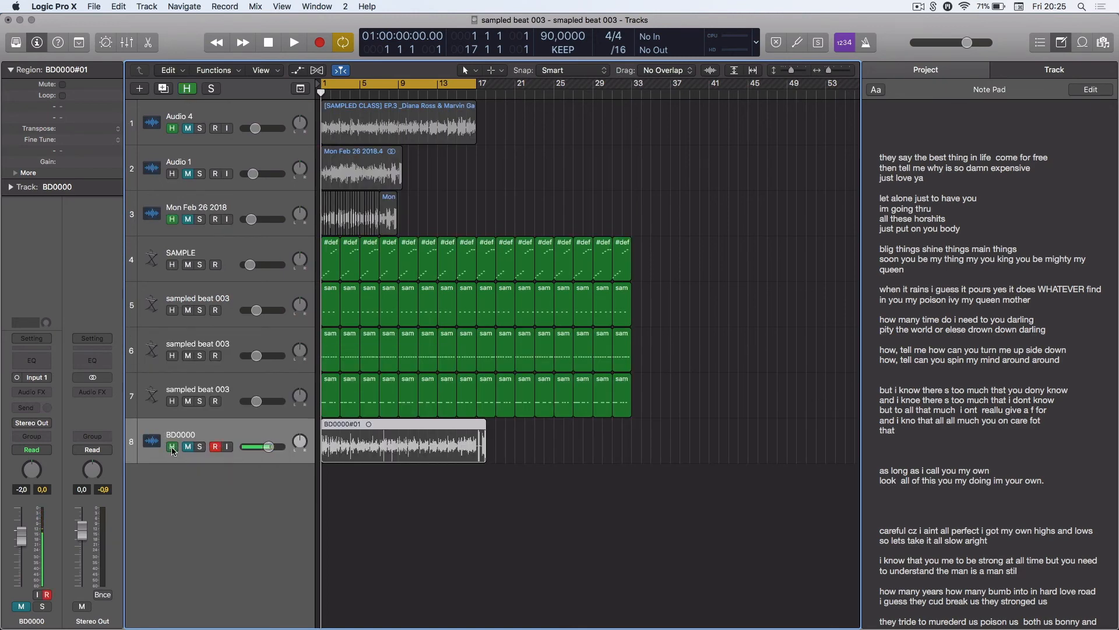
click(187, 89)
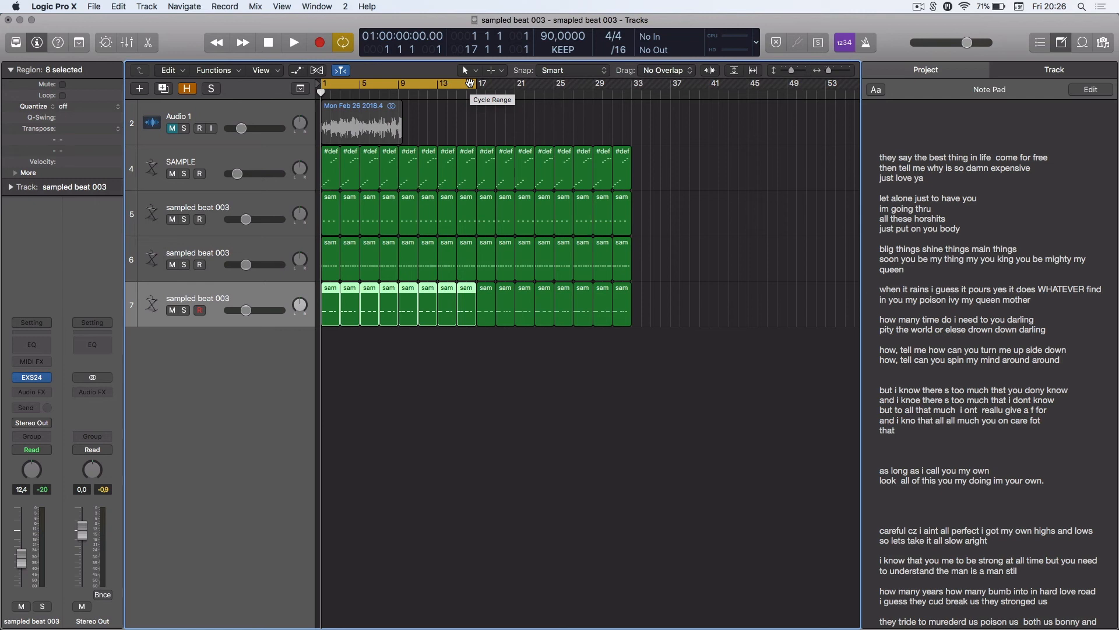
Close the project notes and play the beat from bar 1, revealing all hidden tracks before stopping
click(1062, 42)
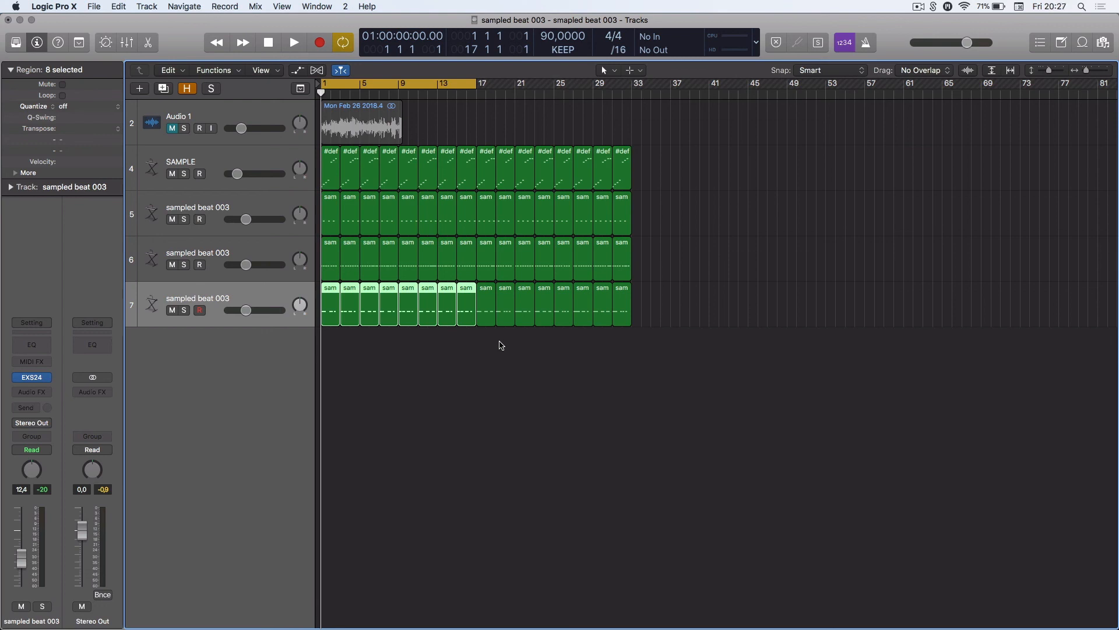
key(space)
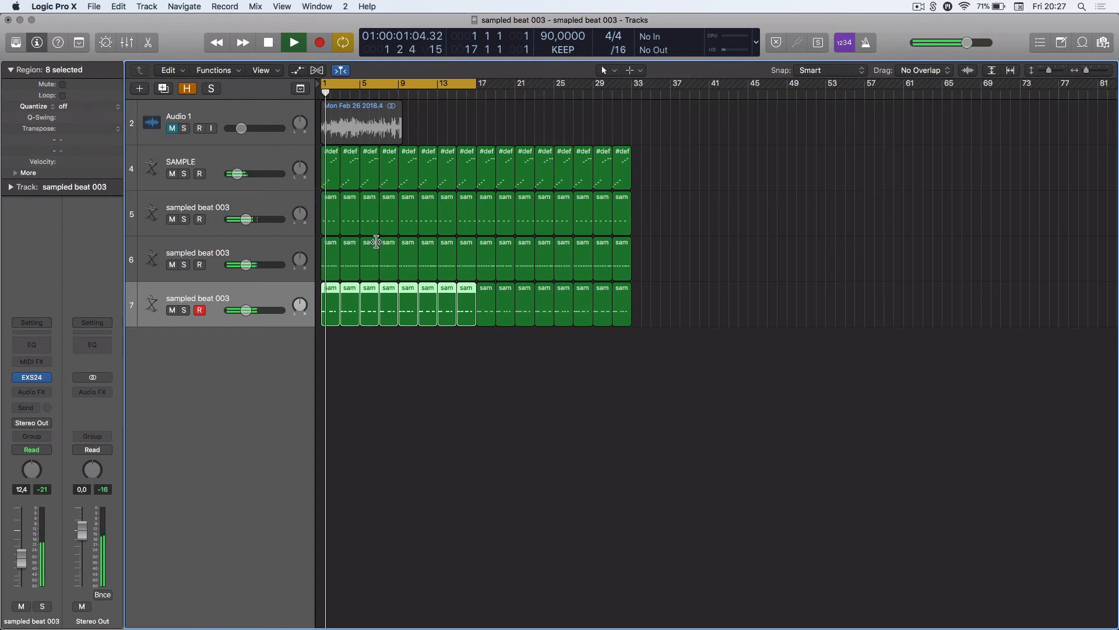
click(187, 88)
key(space)
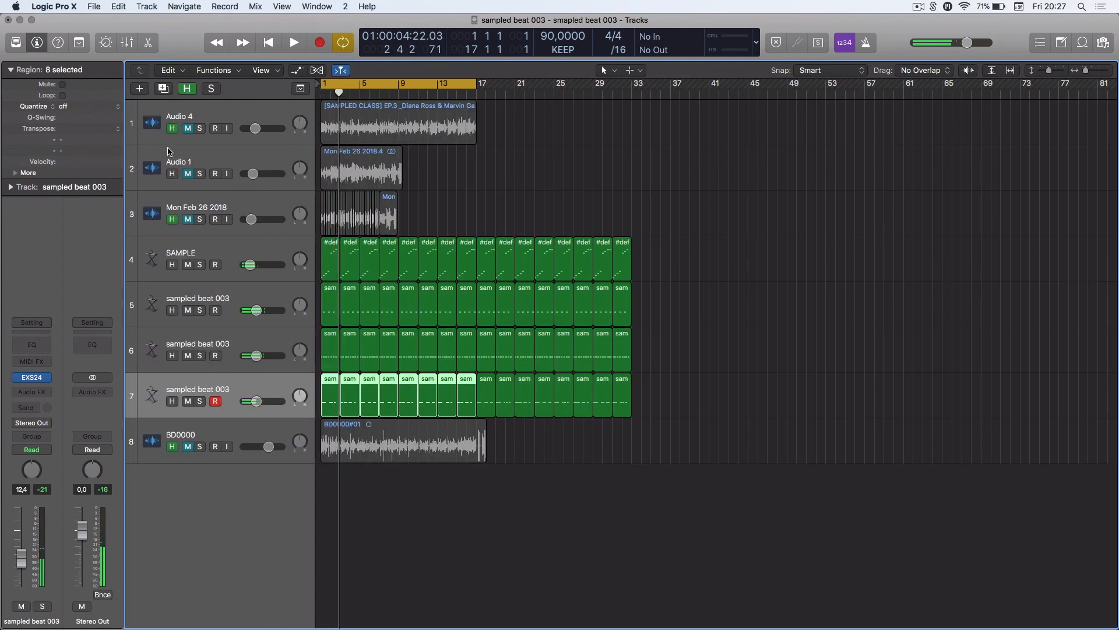